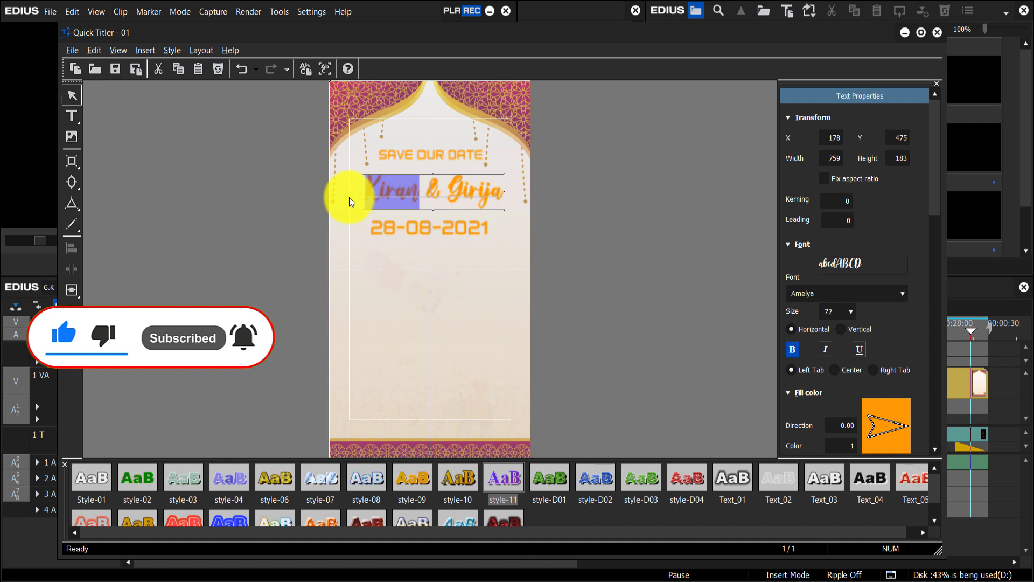
Replace the groom's and bride's names in the couple line of title 01, keeping the ampersand between them
{"action": "key", "text": "BackSpace"}
{"action": "type", "text": "Ravi"}
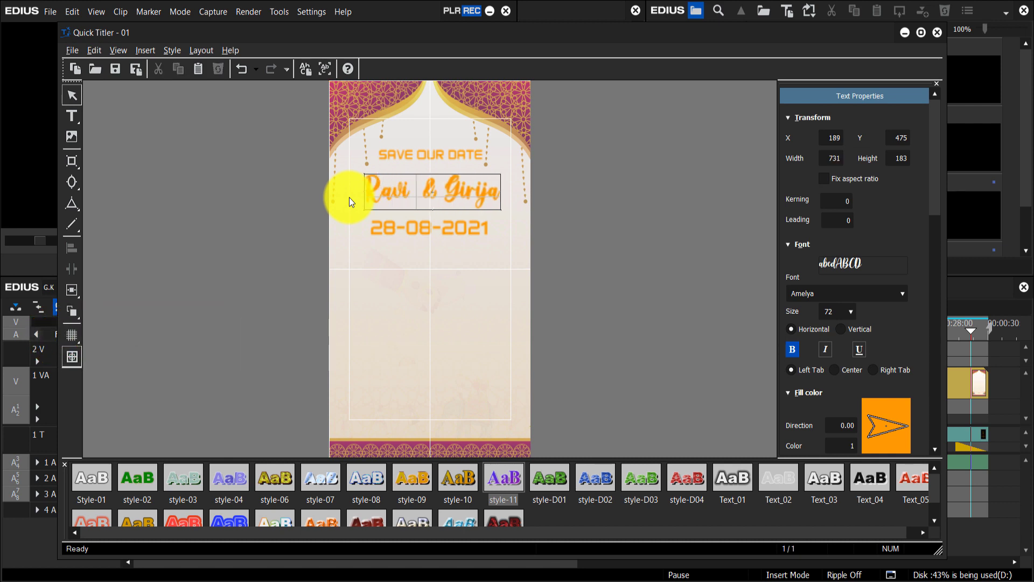
{"action": "key", "text": "BackSpace"}
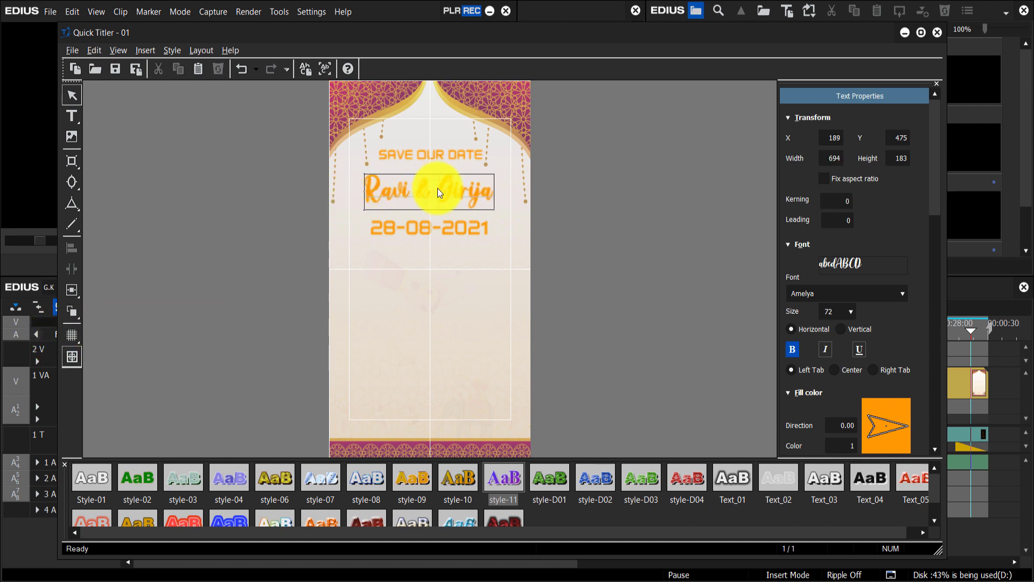
{"action": "key", "text": "BackSpace"}
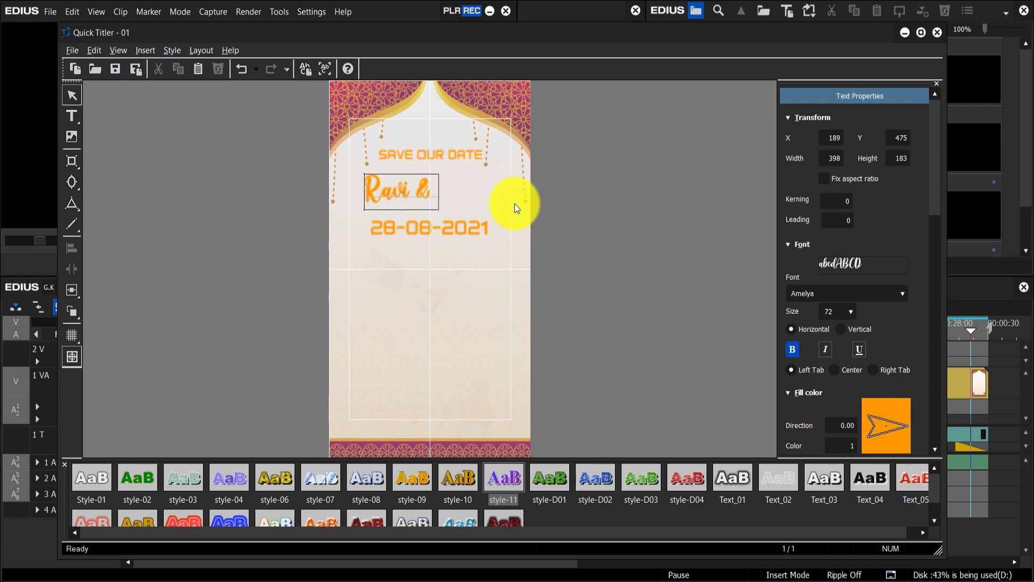
{"action": "type", "text": "Rama"}
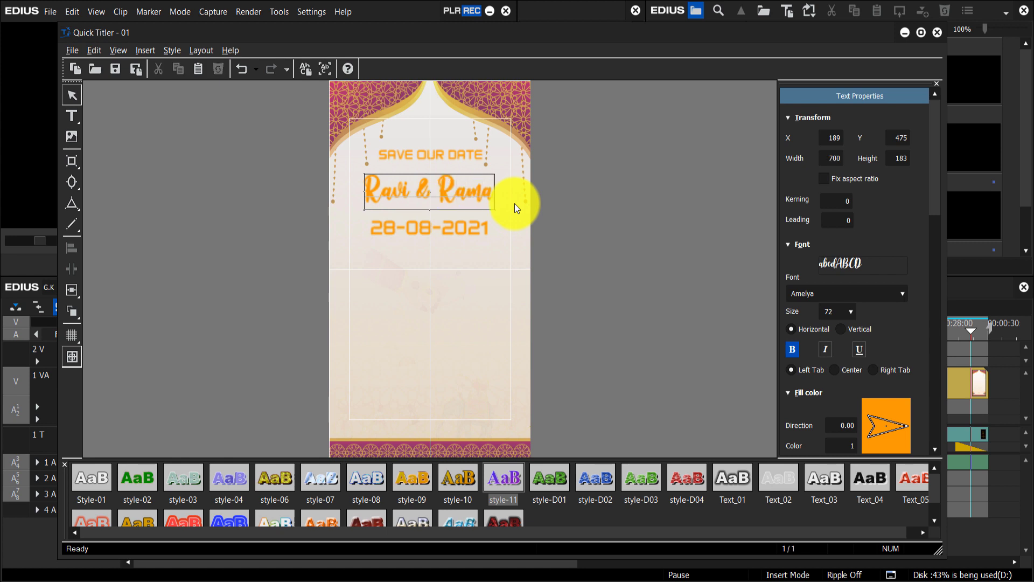
{"action": "type", "text": "ya"}
Re-centre the couple's names line between the heading and the date, at about X 146, Y 473
{"action": "left_click", "coordinate": [475, 261]}
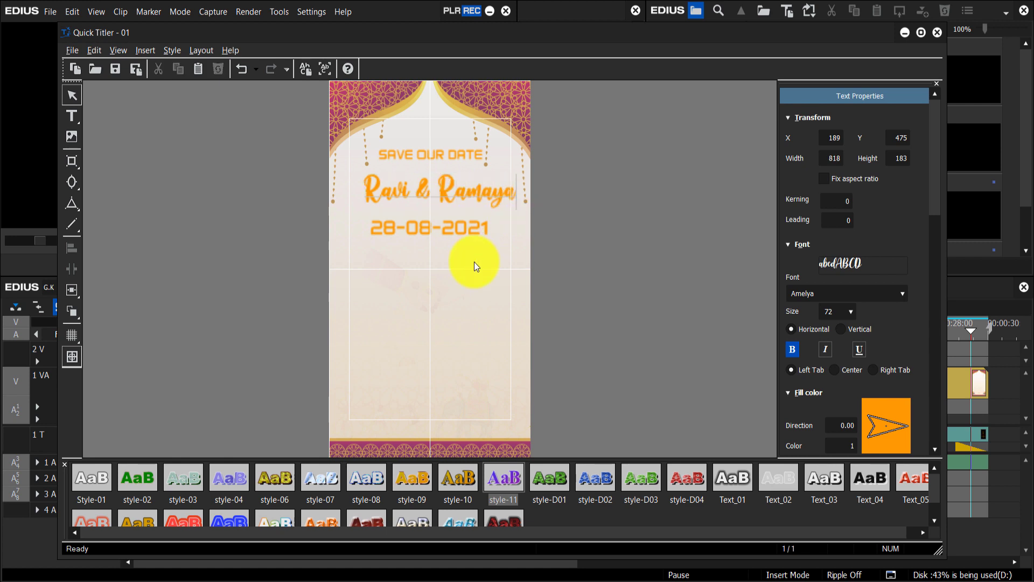
{"action": "left_click", "coordinate": [463, 193]}
{"action": "left_click_drag", "start_coordinate": [465, 195], "coordinate": [458, 195]}
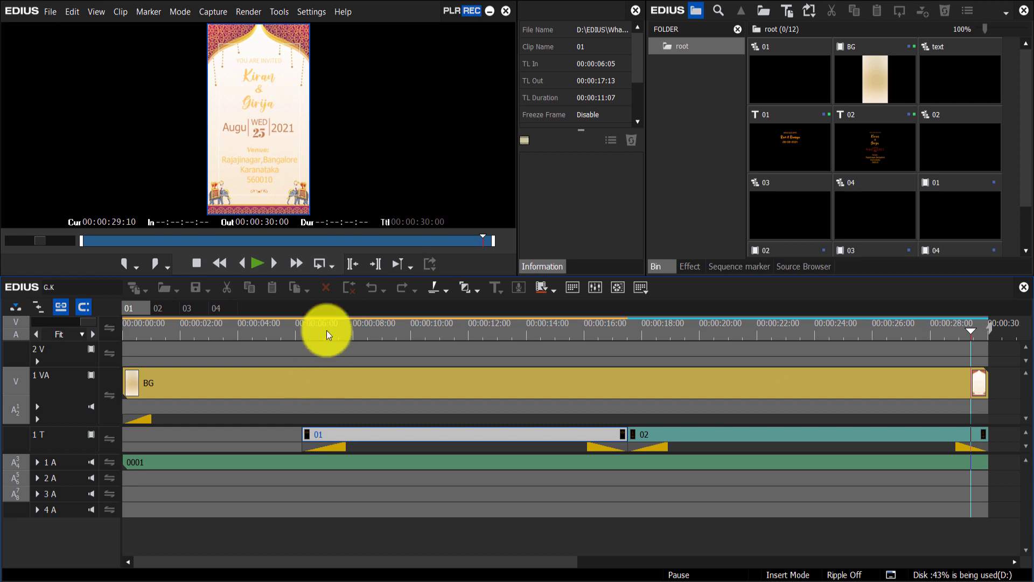
Preview the invitation by scrubbing through sequences 01, 02 and 04, checking sequence 03 in between
{"action": "left_click", "coordinate": [279, 330]}
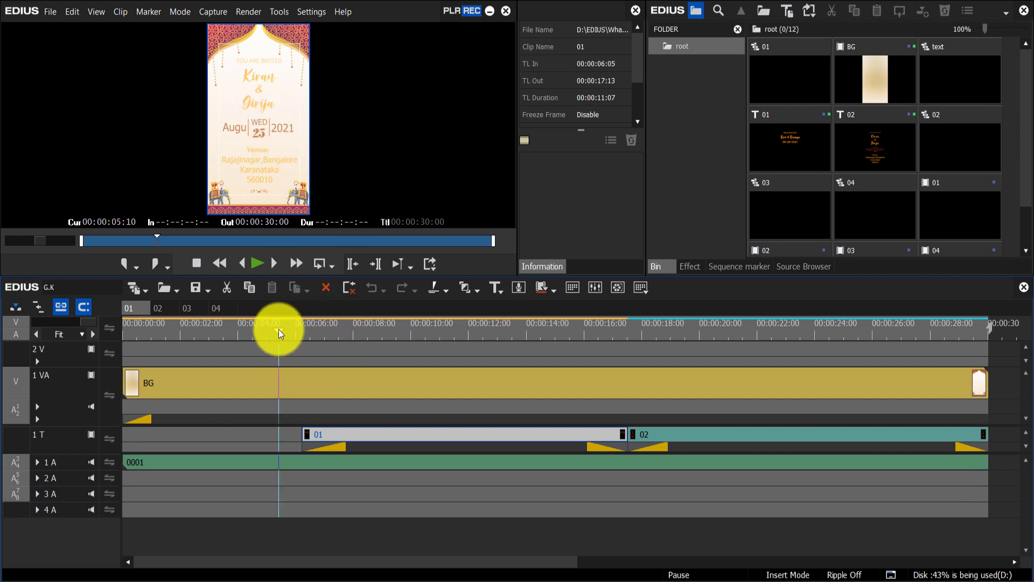
{"action": "left_click_drag", "start_coordinate": [279, 331], "coordinate": [613, 357]}
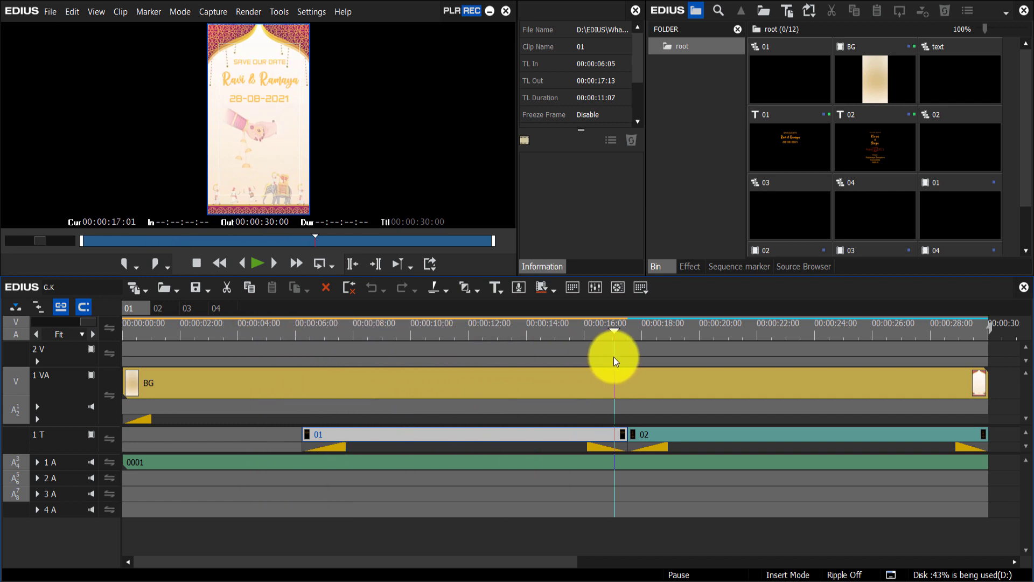
{"action": "left_click", "coordinate": [157, 308]}
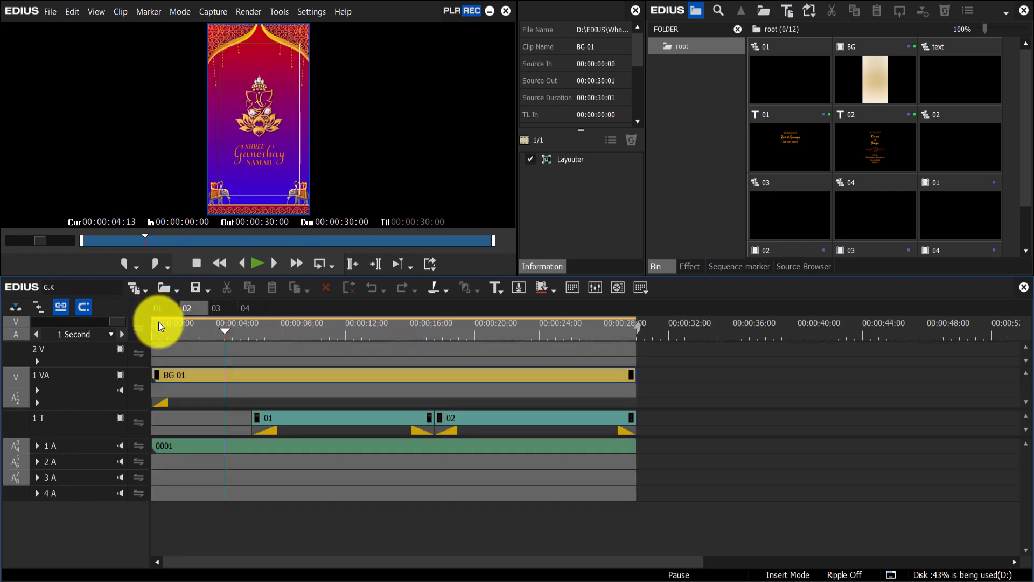
{"action": "left_click_drag", "start_coordinate": [231, 332], "coordinate": [386, 334]}
{"action": "left_click", "coordinate": [217, 309]}
{"action": "left_click", "coordinate": [247, 308]}
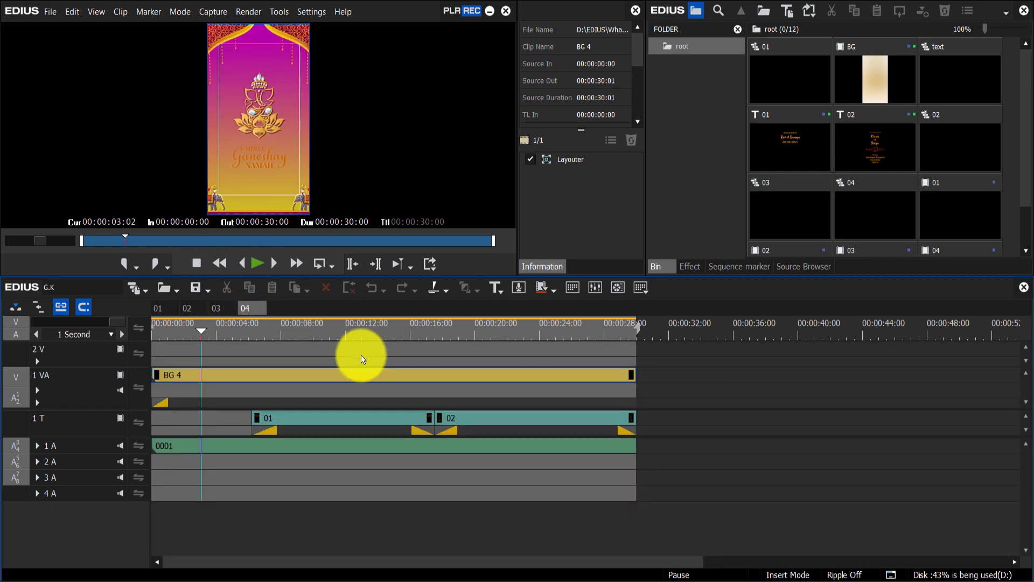
{"action": "left_click", "coordinate": [291, 329]}
{"action": "left_click_drag", "start_coordinate": [291, 329], "coordinate": [221, 343]}
Return to sequence 01, place the playhead at 00:00:16:20 and open title clip 01 for editing
{"action": "left_click", "coordinate": [161, 307]}
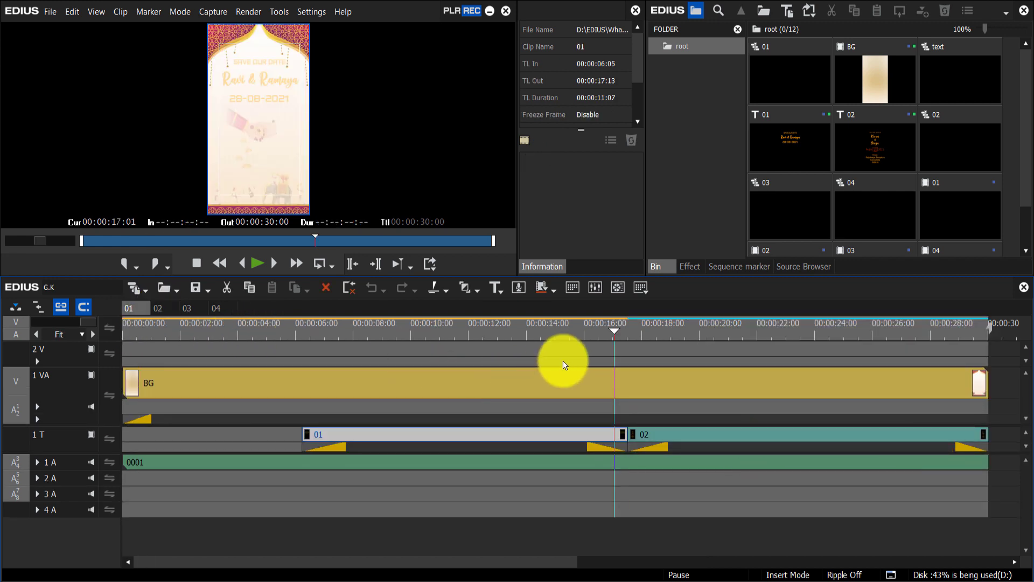
{"action": "left_click", "coordinate": [607, 333]}
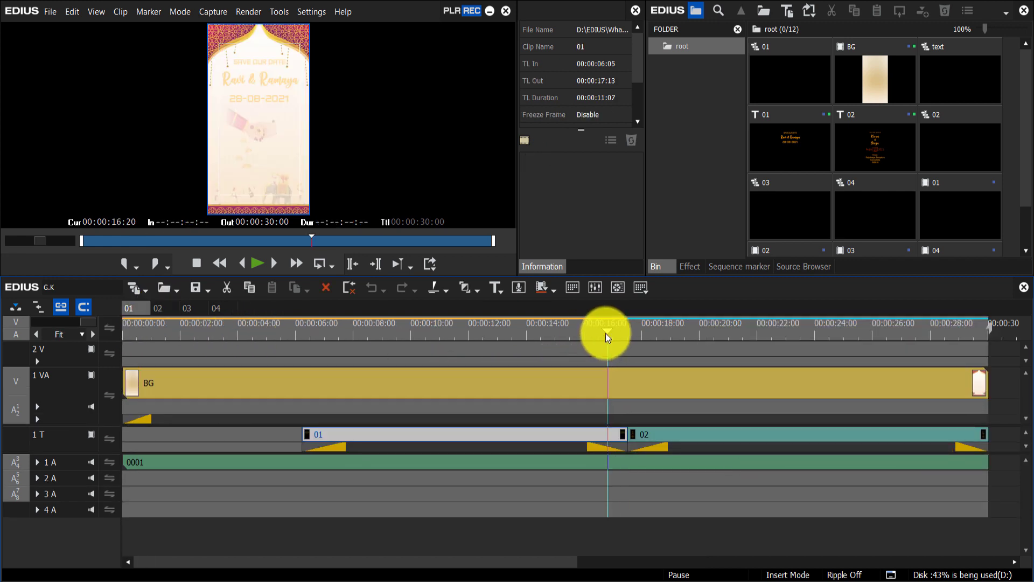
{"action": "double_click", "coordinate": [437, 435]}
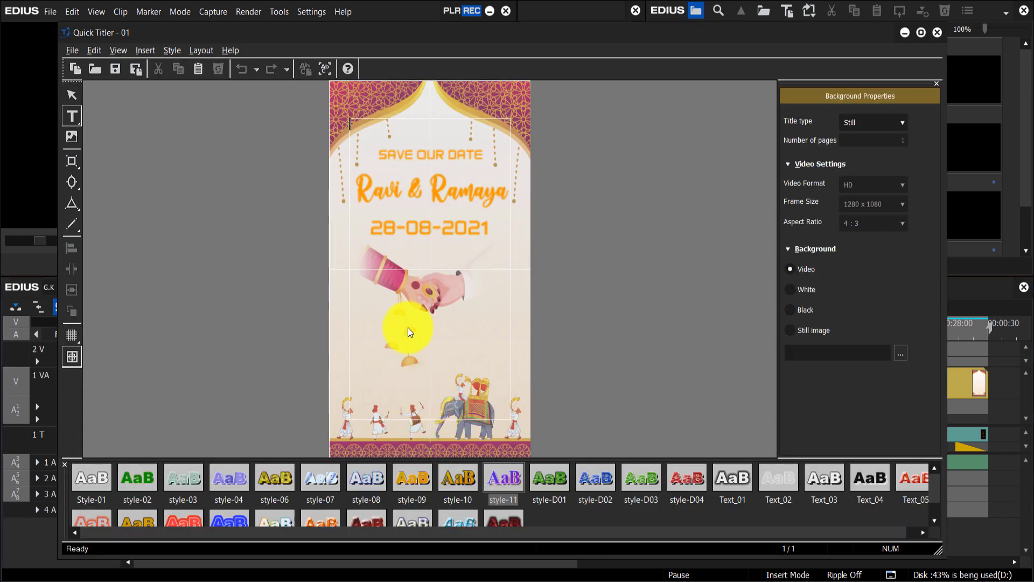
Replace the first name in the couple line with the original groom's name
{"action": "left_click", "coordinate": [389, 196]}
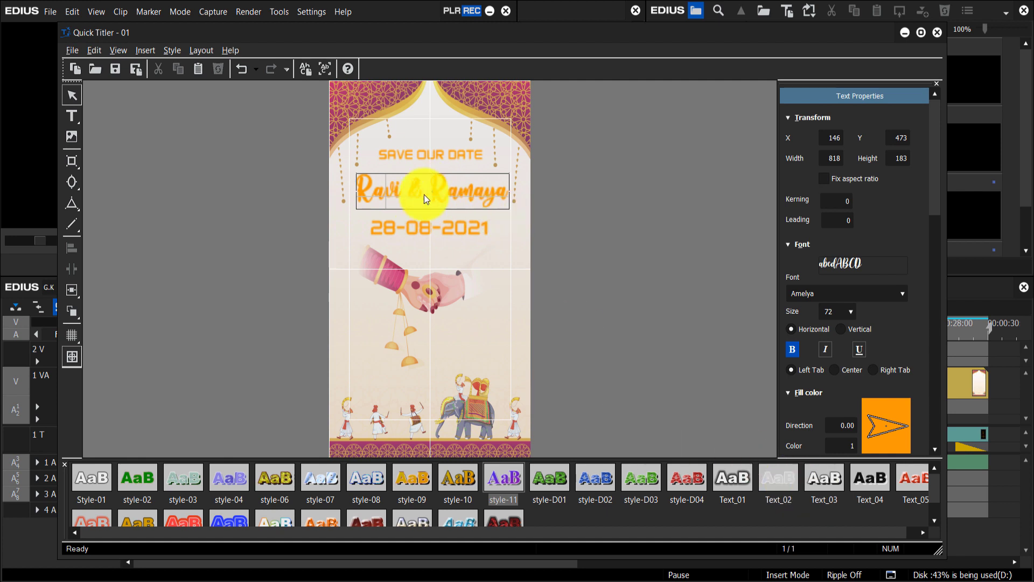
{"action": "key", "text": "BackSpace"}
{"action": "key", "text": "BackSpace"}
{"action": "key", "text": "BackSpace"}
{"action": "key", "text": "BackSpace"}
{"action": "key", "text": "BackSpace"}
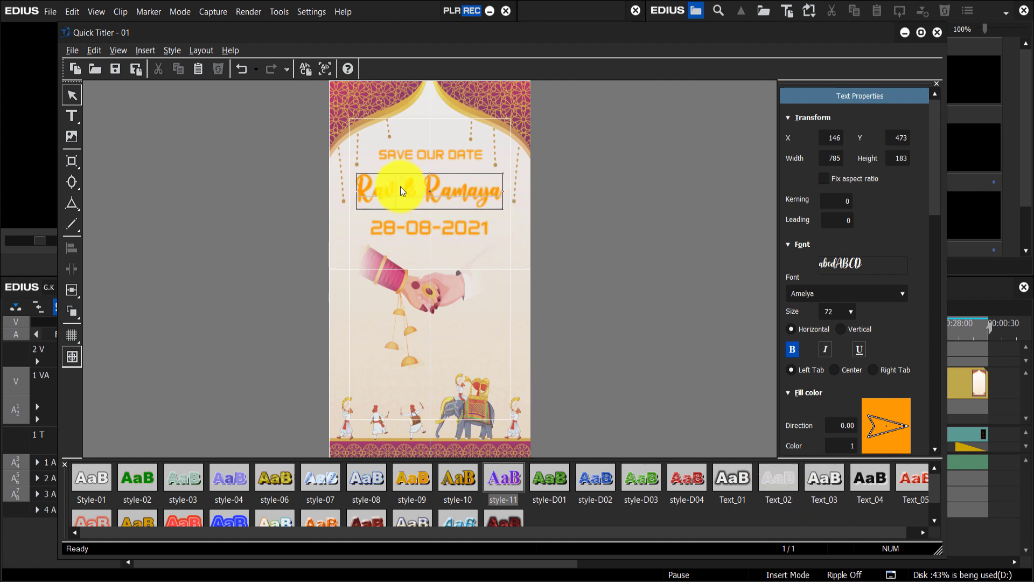
{"action": "type", "text": "Kiran"}
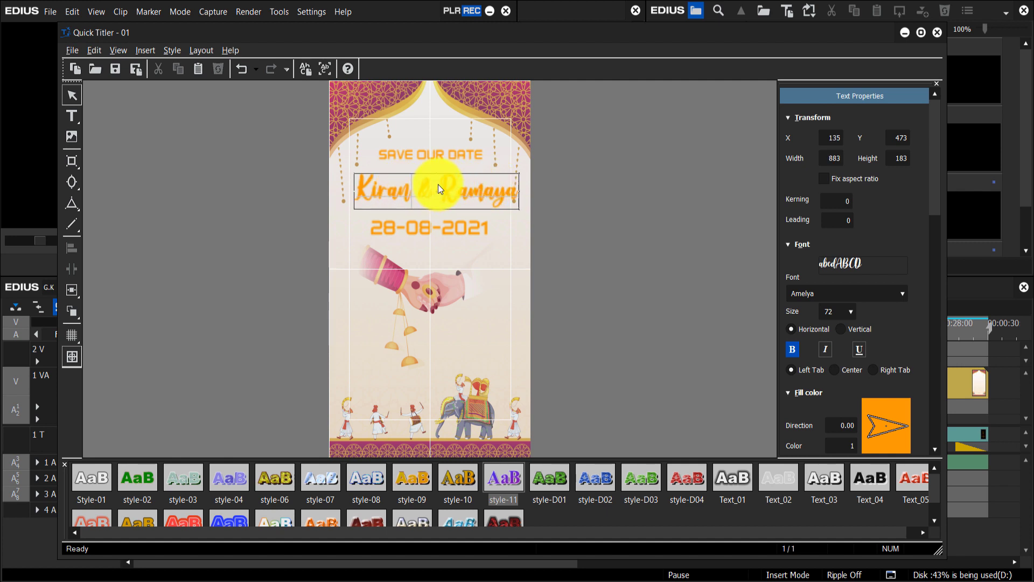
Replace the second name in the couple line with the original bride's name
{"action": "left_click_drag", "start_coordinate": [438, 184], "coordinate": [563, 196]}
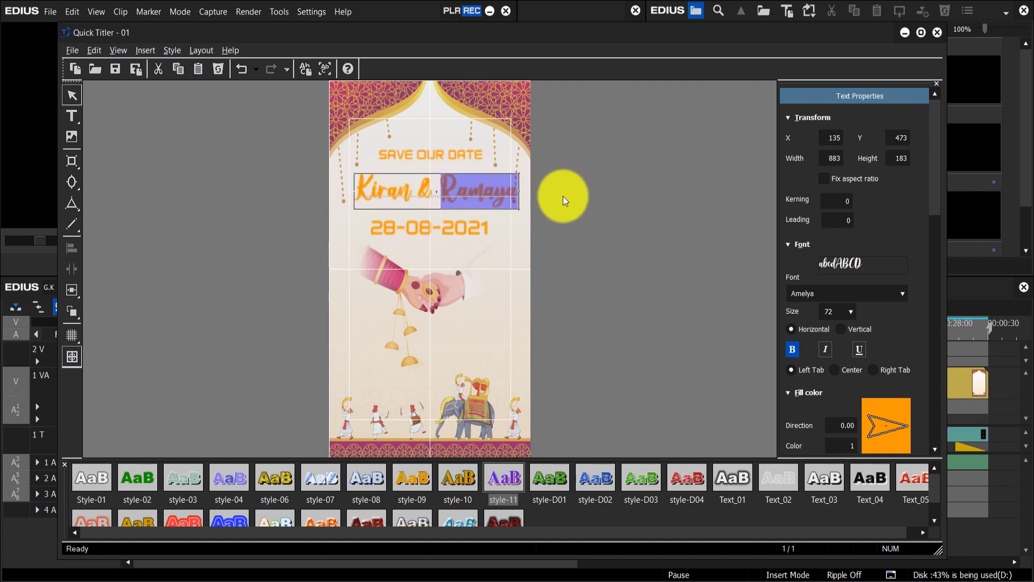
{"action": "key", "text": "BackSpace"}
{"action": "type", "text": "Girija"}
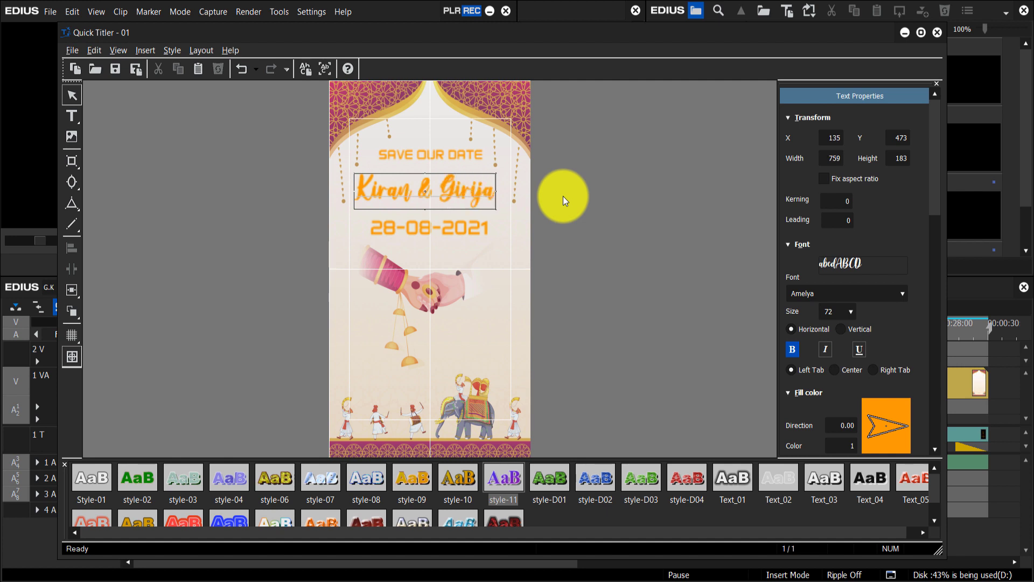
{"action": "key", "text": "Return"}
{"action": "key", "text": "BackSpace"}
{"action": "left_click", "coordinate": [494, 267]}
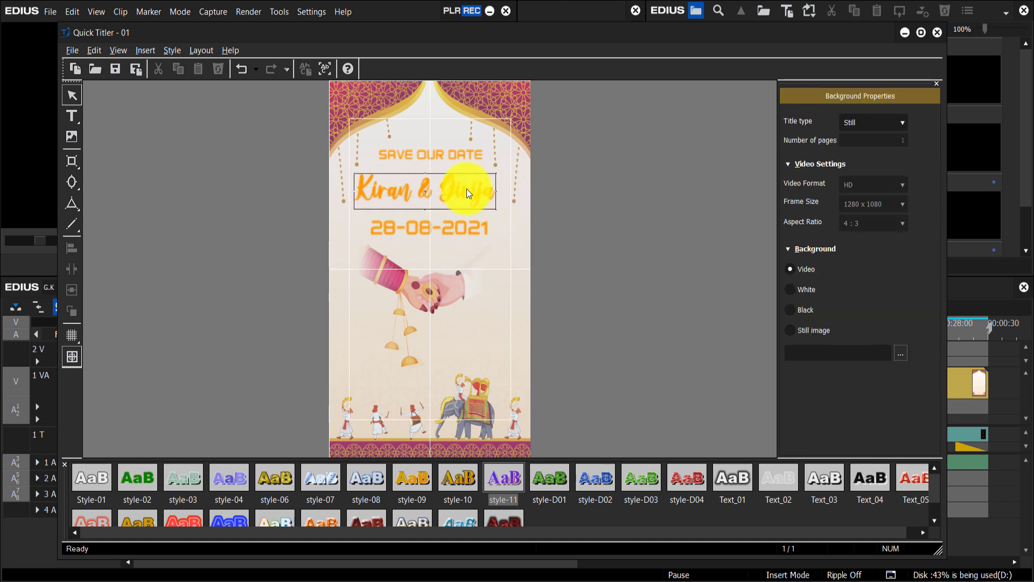
Re-centre the couple's names line at about X 158, Y 481 and save the title
{"action": "left_click_drag", "start_coordinate": [467, 190], "coordinate": [471, 191]}
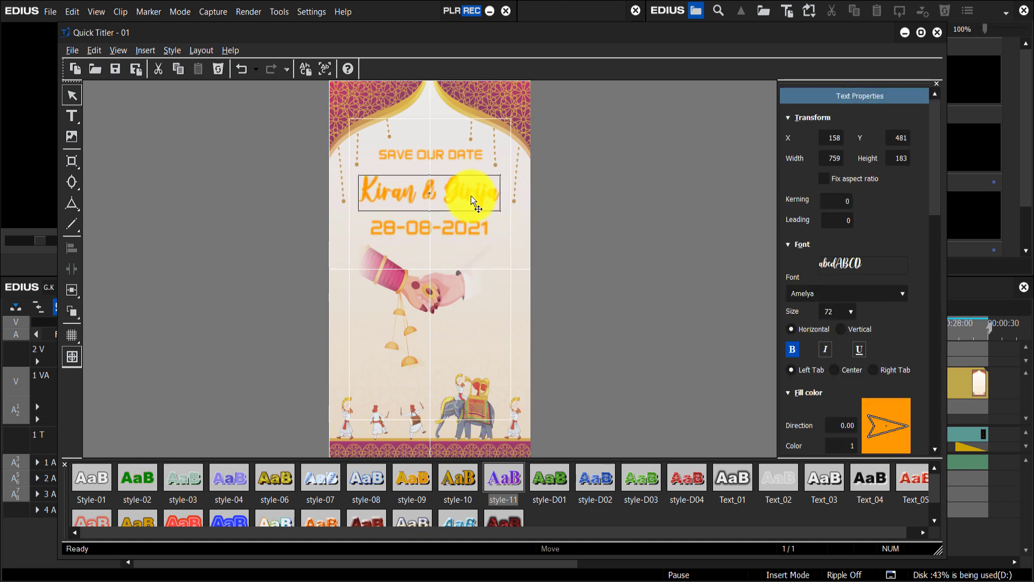
{"action": "key", "text": "ctrl+s"}
{"action": "left_click_drag", "start_coordinate": [490, 332], "coordinate": [429, 372]}
{"action": "key", "text": "ctrl+s"}
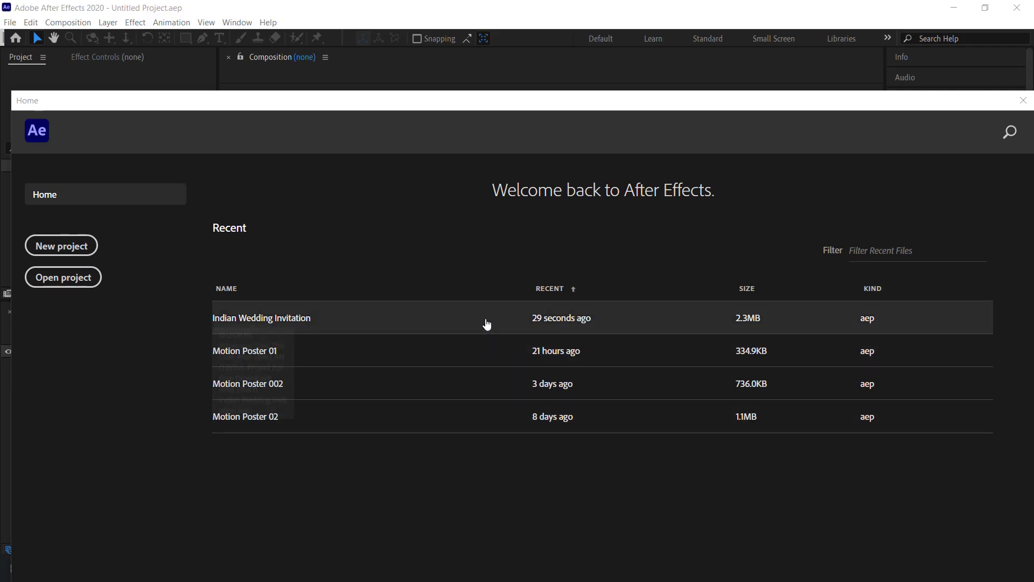
In After Effects, open the recent project Indian Wedding Invitation and dismiss the missing-fonts warnings
{"action": "left_click", "coordinate": [487, 321]}
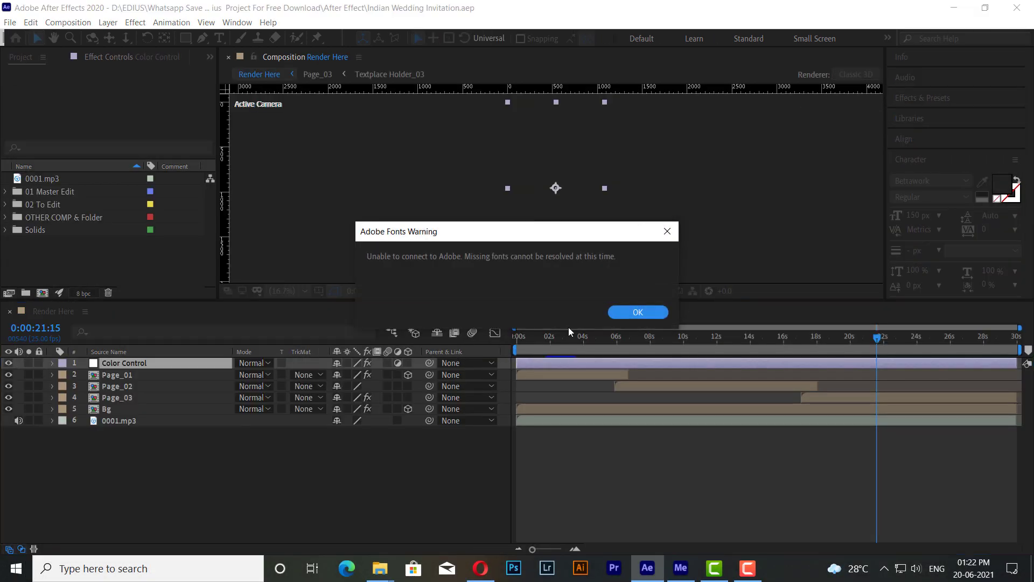
{"action": "left_click", "coordinate": [625, 311]}
{"action": "left_click", "coordinate": [615, 362]}
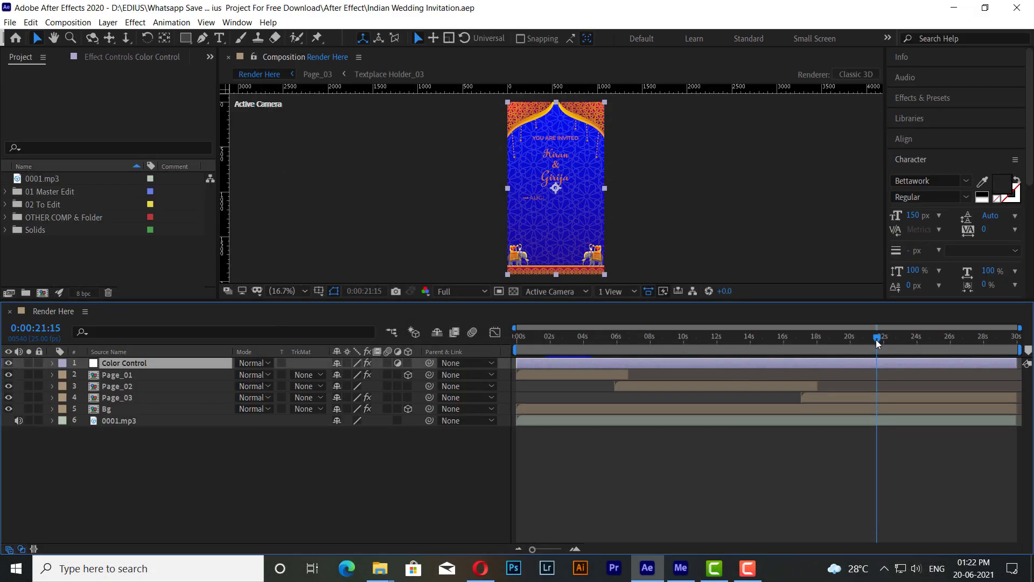
Play through the Render Here composition at a custom preview resolution and stop near the start
{"action": "left_click_drag", "start_coordinate": [775, 340], "coordinate": [652, 341]}
{"action": "key", "text": "space"}
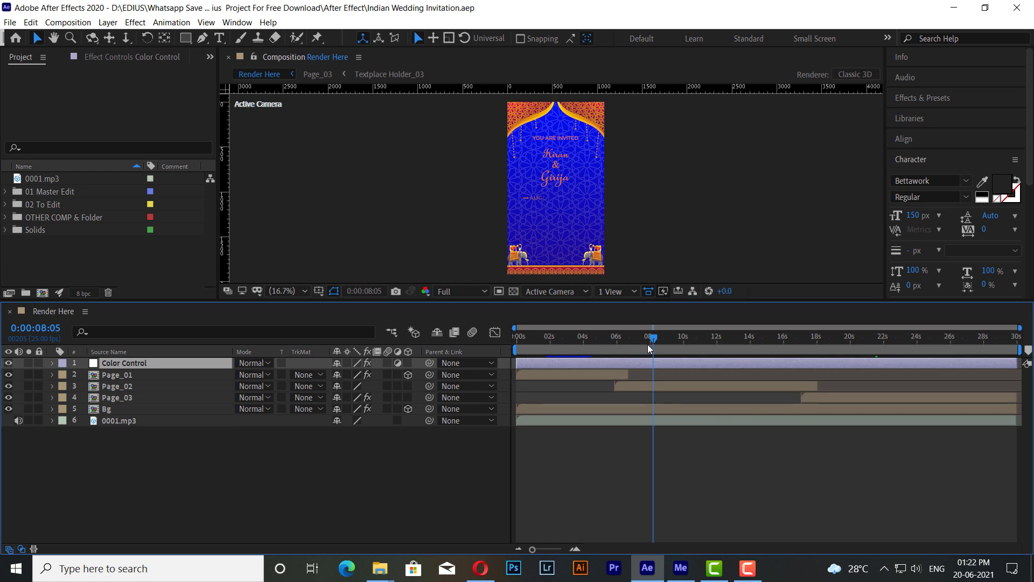
{"action": "left_click", "coordinate": [480, 291]}
{"action": "left_click", "coordinate": [468, 366]}
{"action": "key", "text": "space"}
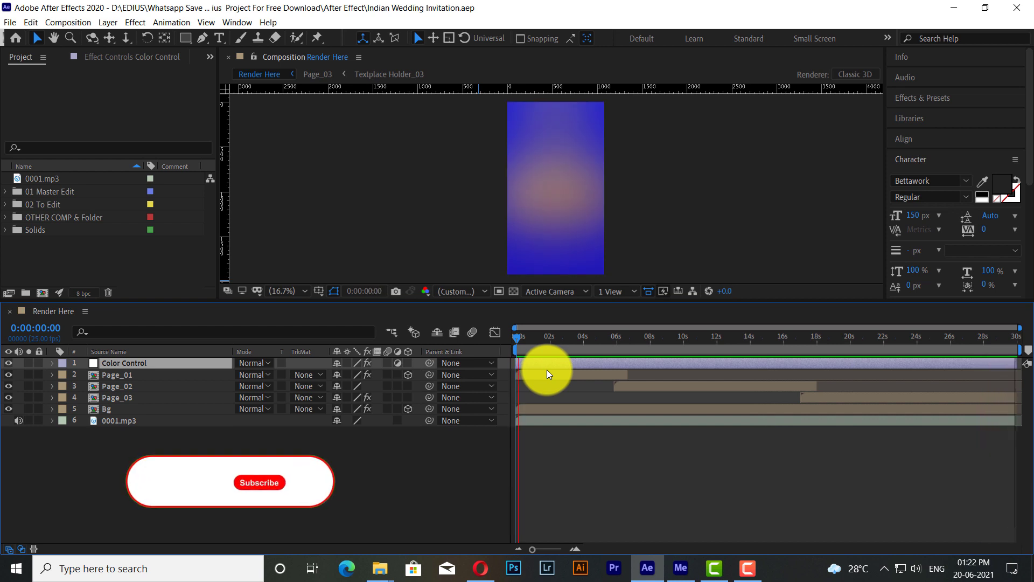
{"action": "key", "text": "space"}
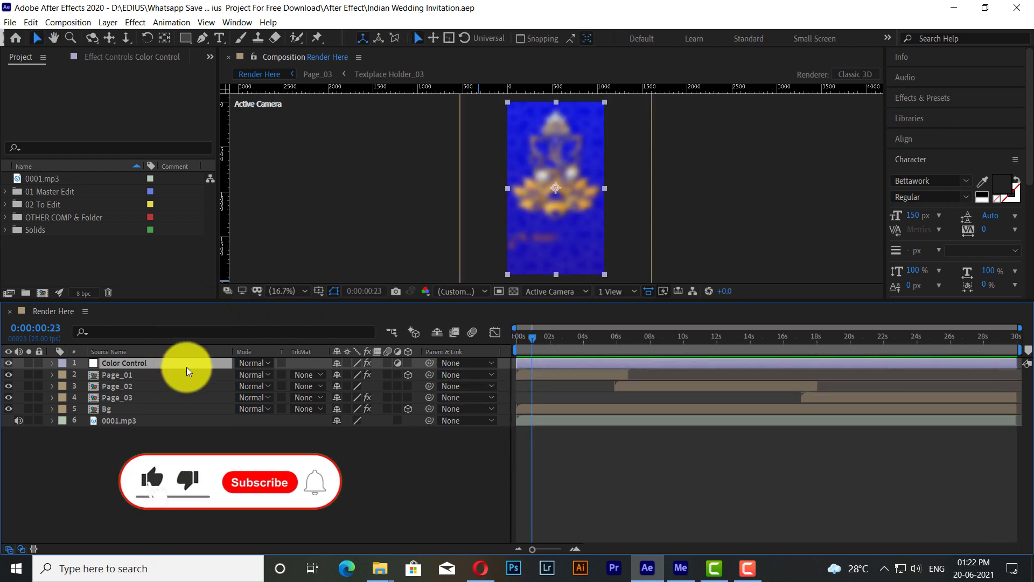
Show the Color Control layer's effect settings and set the Bg-01 colour to white (FFFFFF)
{"action": "left_click", "coordinate": [129, 56]}
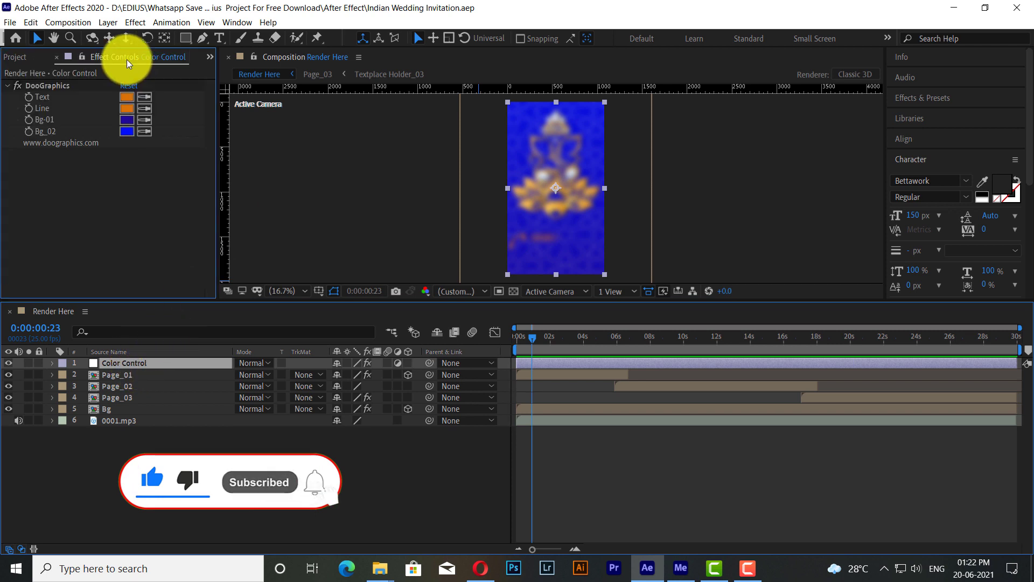
{"action": "left_click", "coordinate": [127, 119]}
{"action": "left_click_drag", "start_coordinate": [757, 340], "coordinate": [695, 275]}
{"action": "left_click", "coordinate": [1003, 277]}
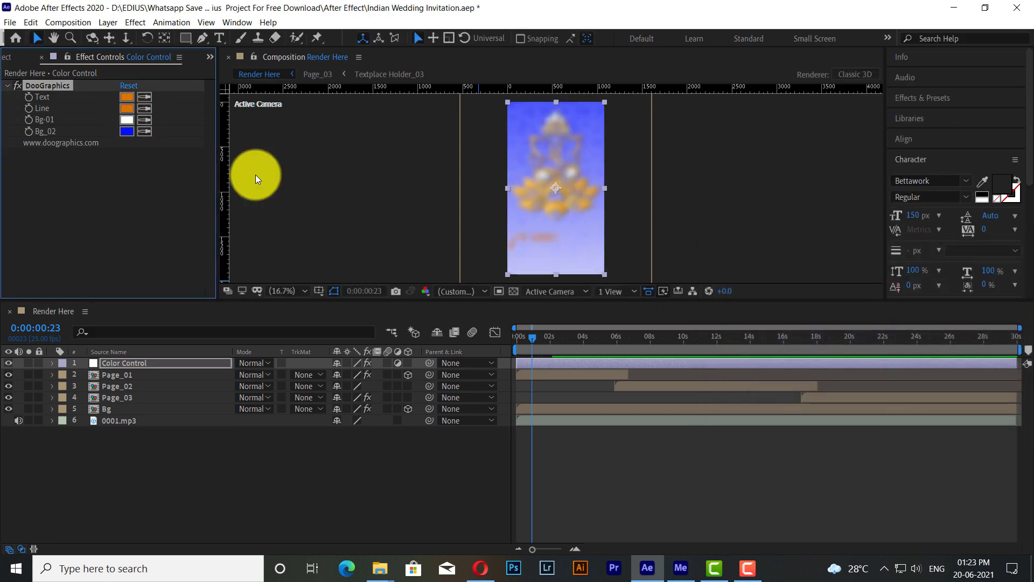
Set the Bg_02 colour to grey (929398) and check the background at about 4 seconds
{"action": "left_click", "coordinate": [126, 132]}
{"action": "left_click_drag", "start_coordinate": [715, 328], "coordinate": [713, 342]}
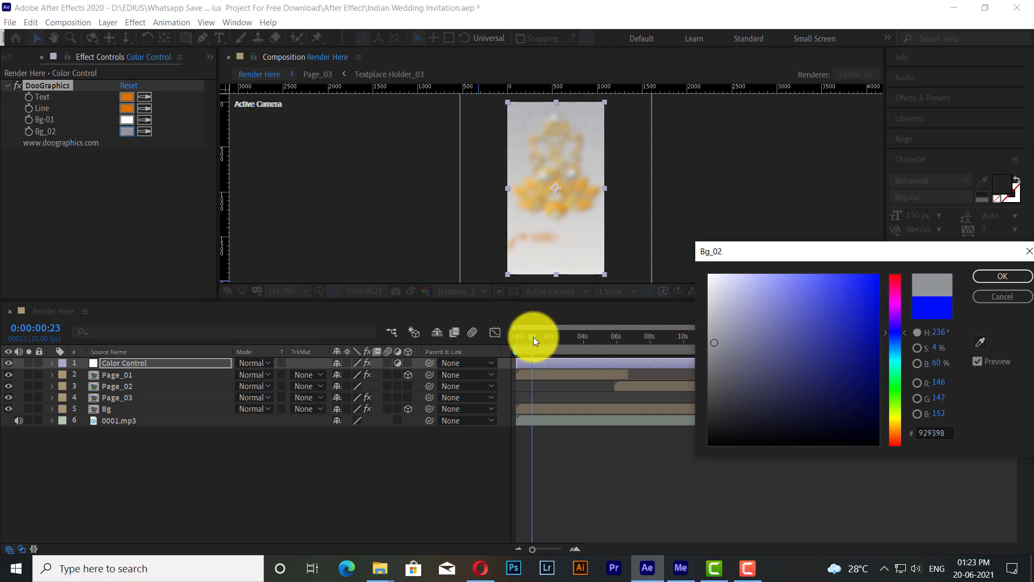
{"action": "left_click", "coordinate": [1000, 276]}
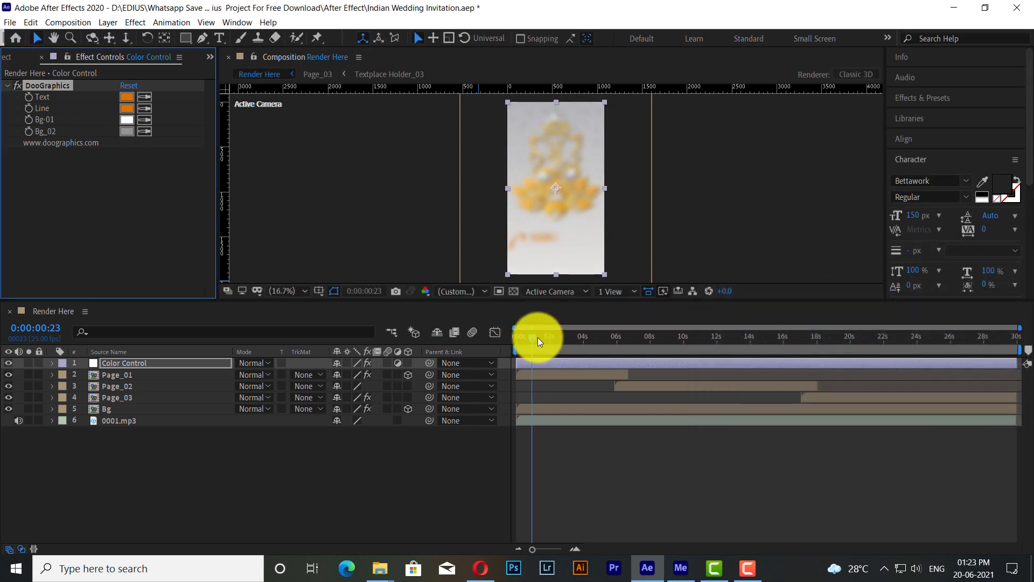
{"action": "left_click_drag", "start_coordinate": [537, 337], "coordinate": [590, 342]}
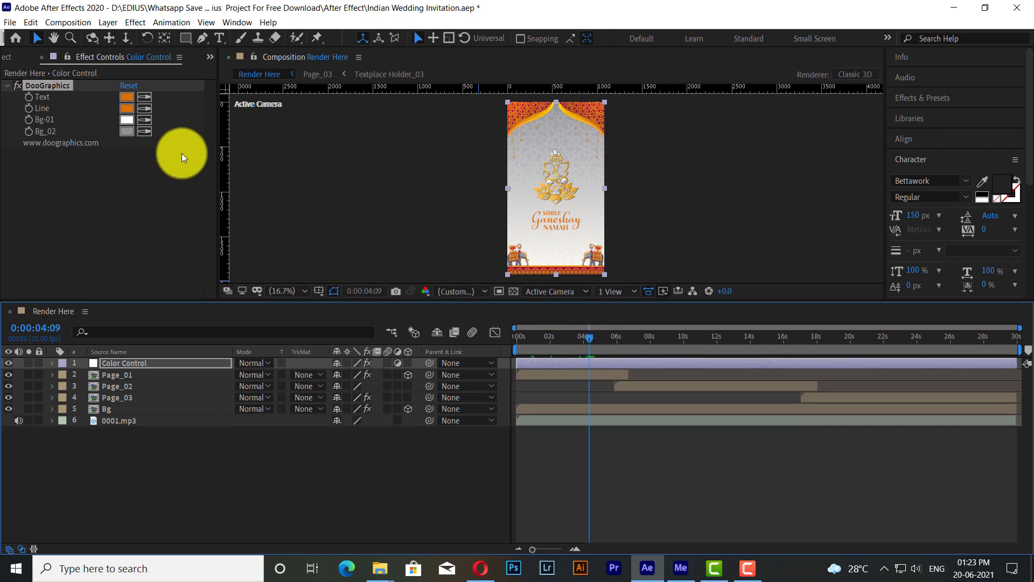
Set the Bg_02 colour to near-white (EAEAF2) and preview the composition up to 0:00:22:16
{"action": "left_click", "coordinate": [127, 131]}
{"action": "left_click_drag", "start_coordinate": [722, 330], "coordinate": [716, 283]}
{"action": "left_click", "coordinate": [992, 277]}
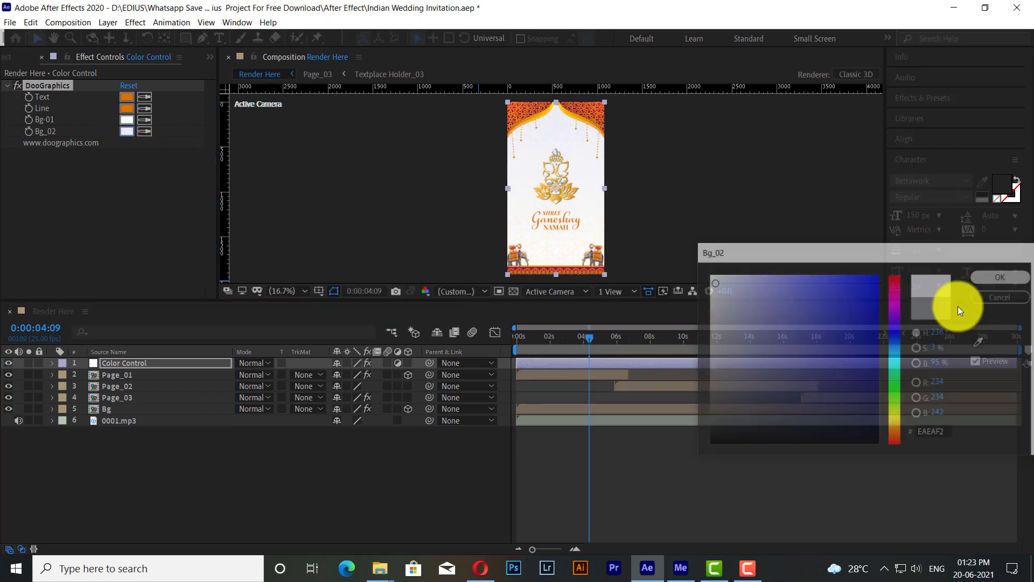
{"action": "left_click_drag", "start_coordinate": [591, 337], "coordinate": [897, 368]}
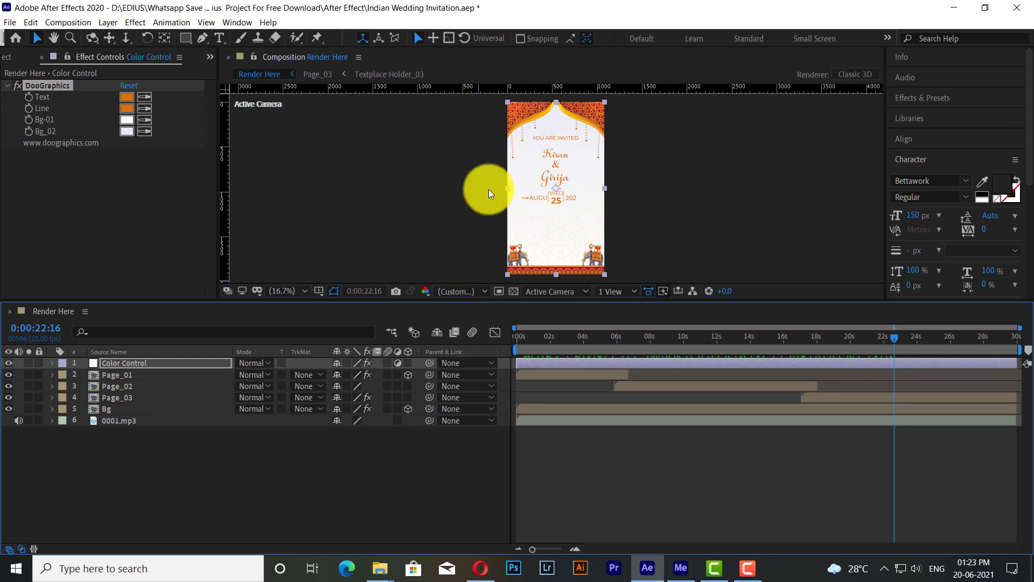
Change the Bg-01 background colour to a bright green
{"action": "left_click", "coordinate": [124, 125]}
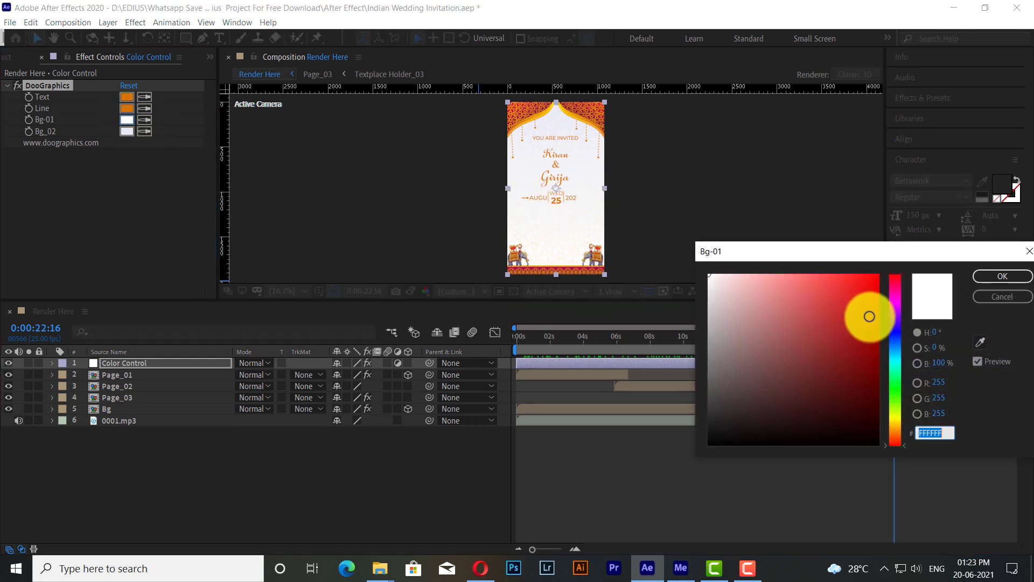
{"action": "left_click_drag", "start_coordinate": [894, 324], "coordinate": [898, 374]}
{"action": "left_click_drag", "start_coordinate": [873, 294], "coordinate": [876, 290]}
{"action": "left_click", "coordinate": [991, 276]}
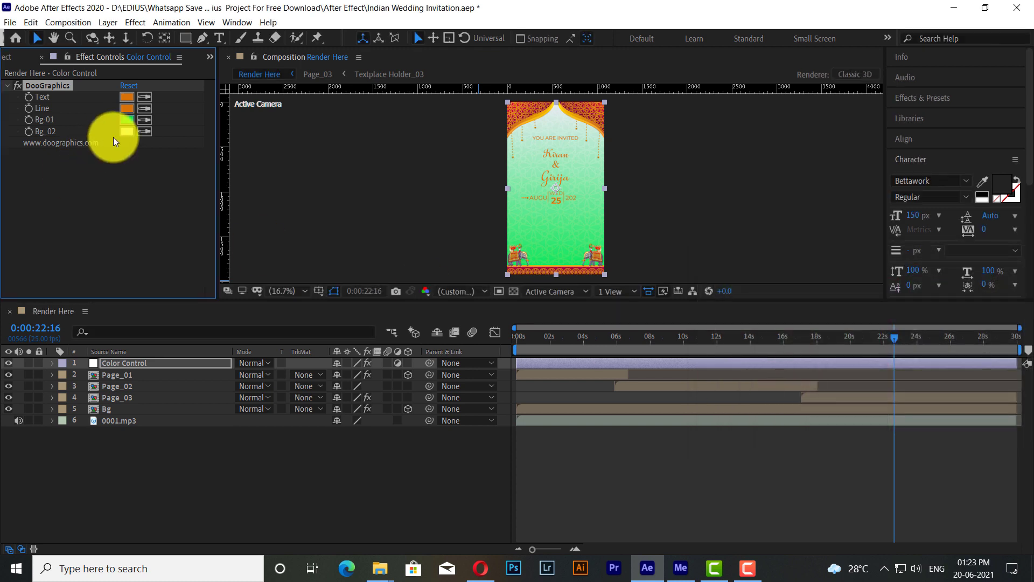
Set the Bg_02 background colour to deep blue (020CAA) and check the composition in an enlarged view
{"action": "left_click", "coordinate": [125, 131]}
{"action": "left_click_drag", "start_coordinate": [769, 286], "coordinate": [877, 330]}
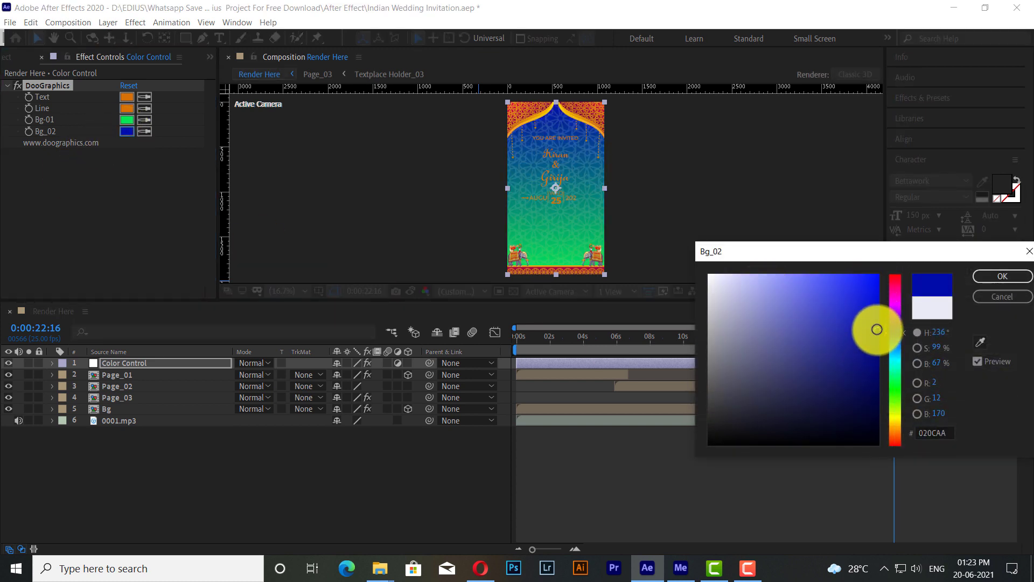
{"action": "left_click", "coordinate": [997, 275]}
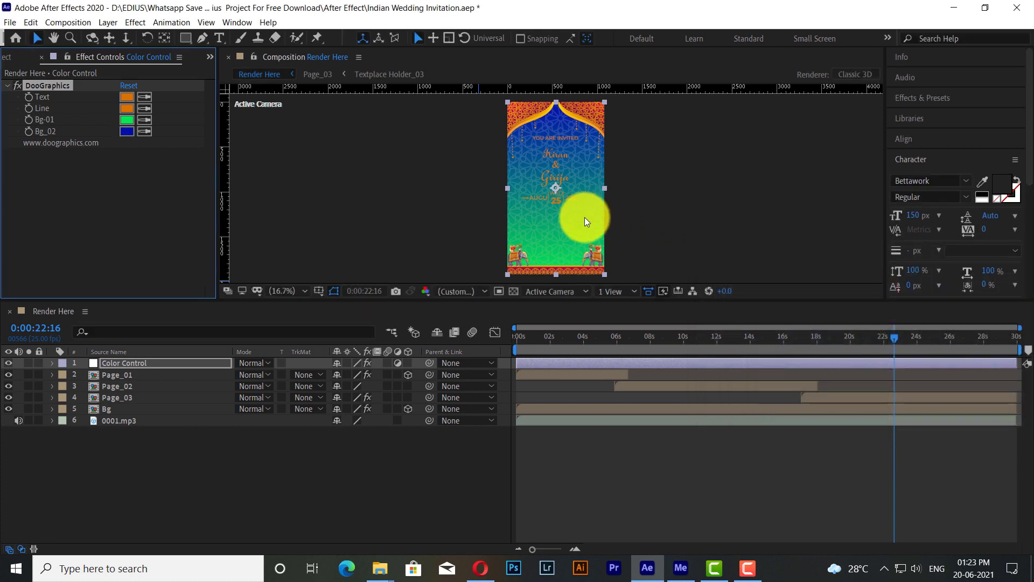
{"action": "left_click_drag", "start_coordinate": [565, 300], "coordinate": [570, 346]}
{"action": "key", "text": "grave"}
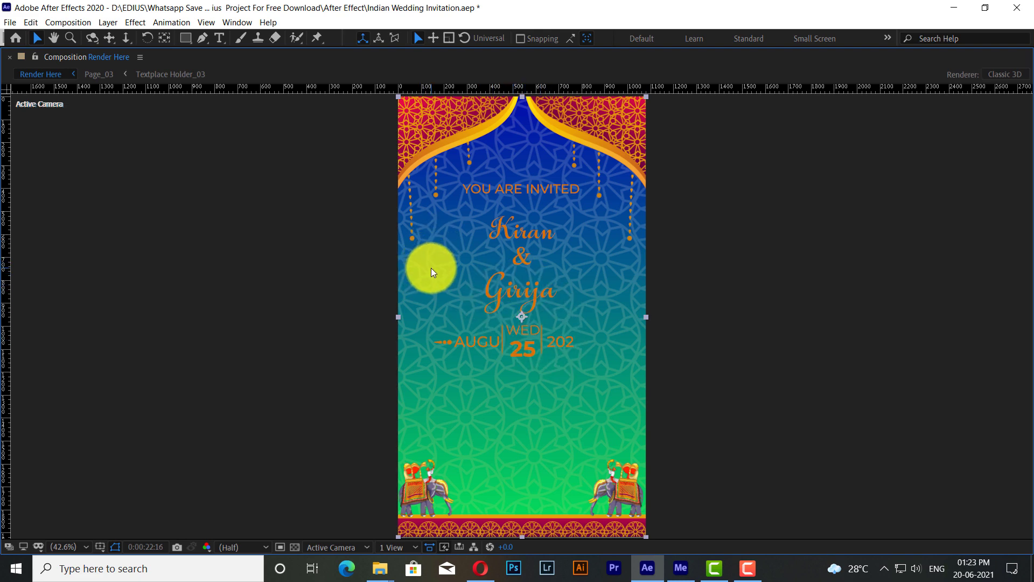
{"action": "key", "text": "grave"}
Move the Design layer outside the frame in the Bg composition, check Render Here, and undo back to the earlier background colours
{"action": "double_click", "coordinate": [108, 453]}
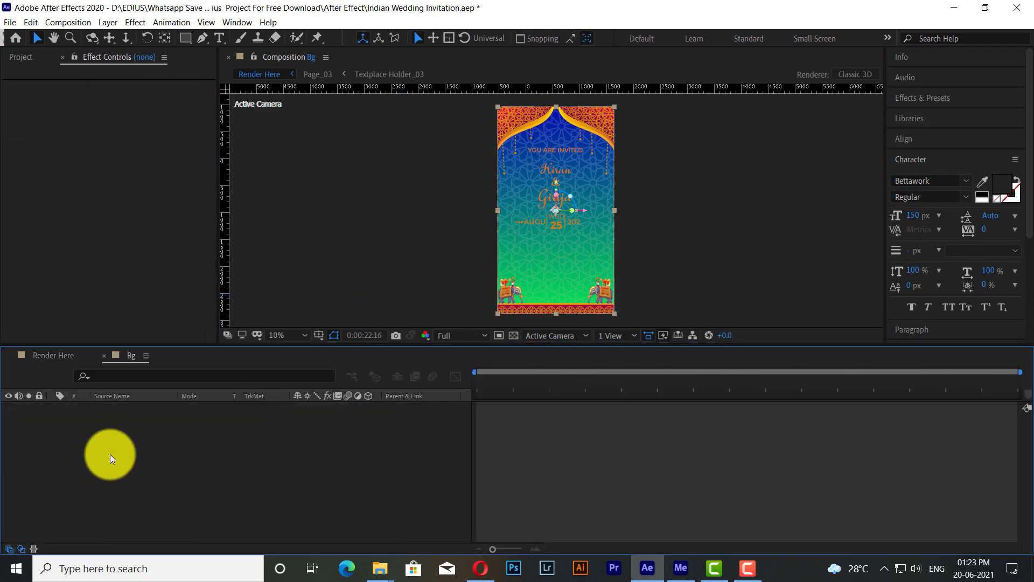
{"action": "left_click_drag", "start_coordinate": [558, 204], "coordinate": [707, 214]}
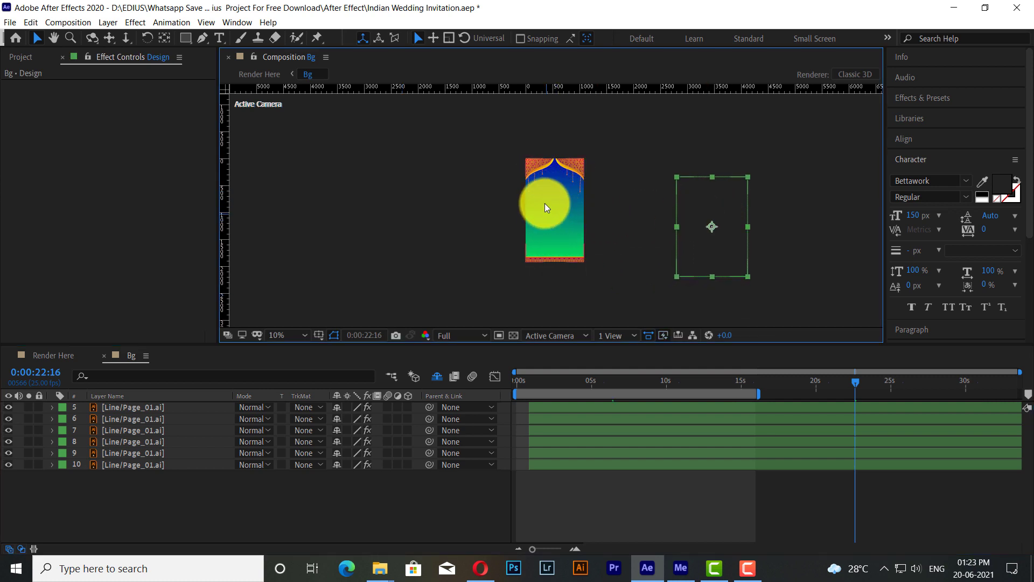
{"action": "left_click", "coordinate": [52, 355]}
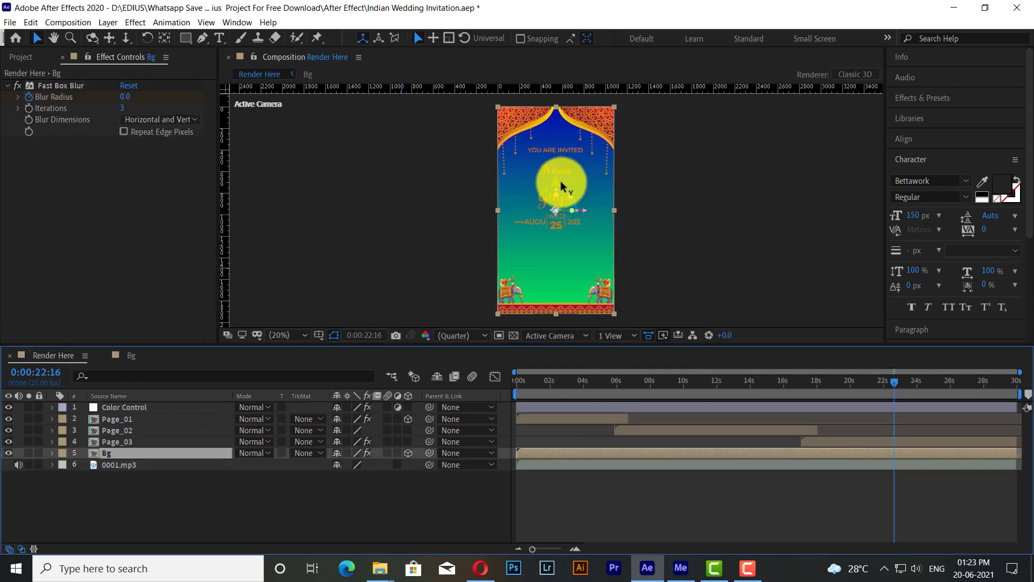
{"action": "left_click", "coordinate": [132, 350]}
{"action": "key", "text": "KP_1"}
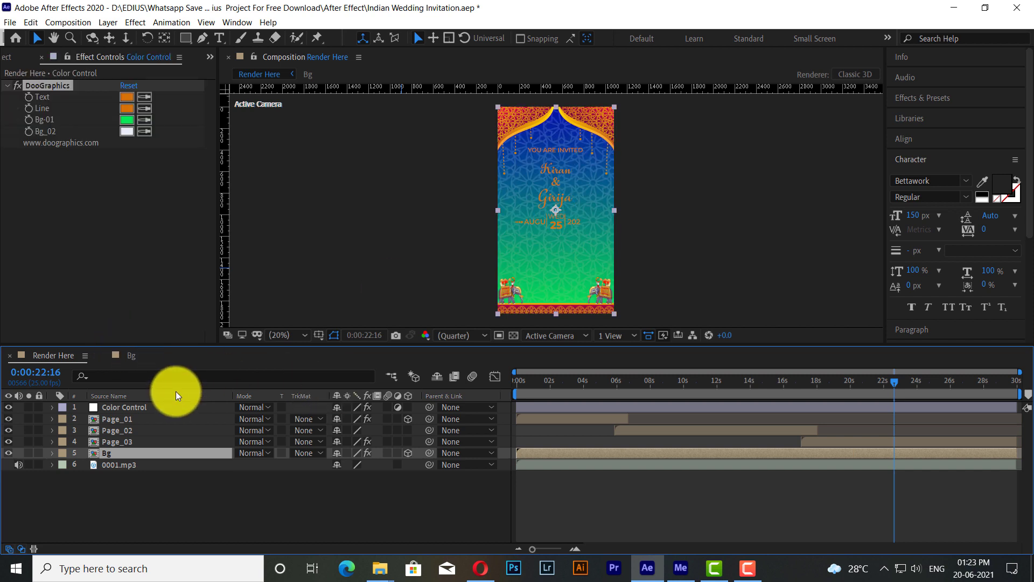
{"action": "key", "text": "space"}
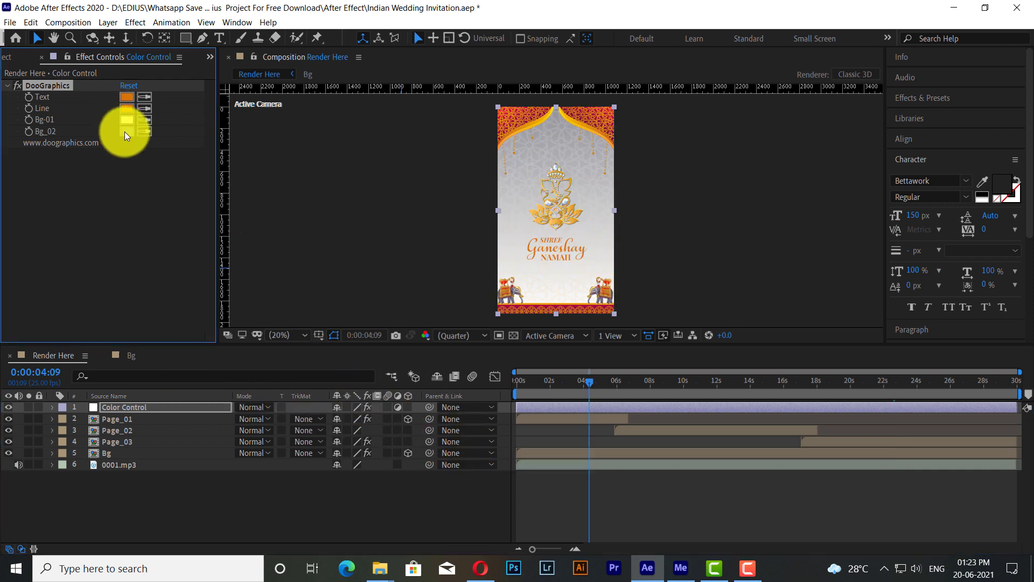
Set the Bg_02 colour to light grey (E8E8E8) and check the composition up to about 12 seconds
{"action": "left_click", "coordinate": [127, 131]}
{"action": "left_click_drag", "start_coordinate": [719, 327], "coordinate": [704, 287]}
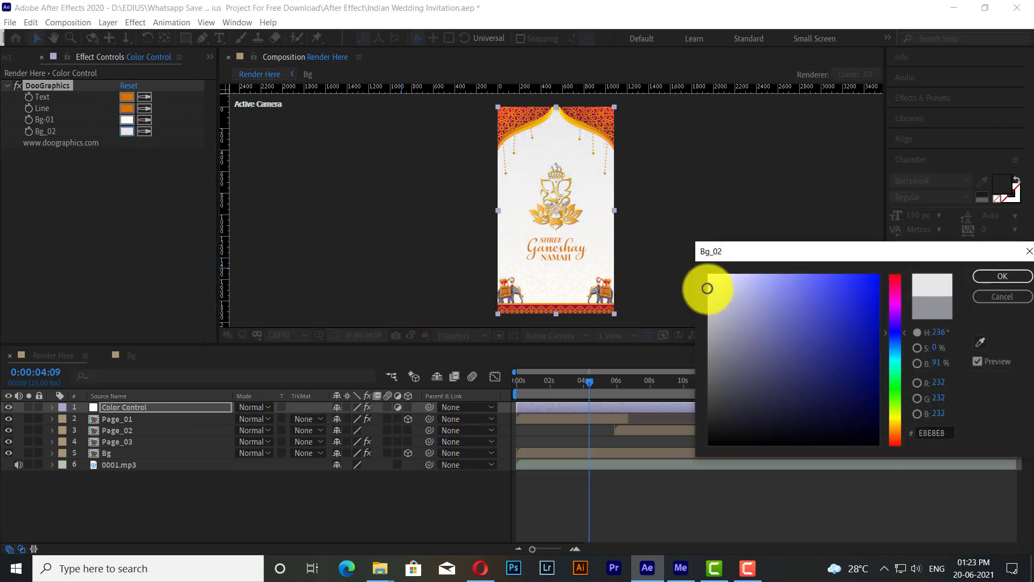
{"action": "left_click", "coordinate": [997, 275]}
{"action": "left_click_drag", "start_coordinate": [578, 384], "coordinate": [670, 389]}
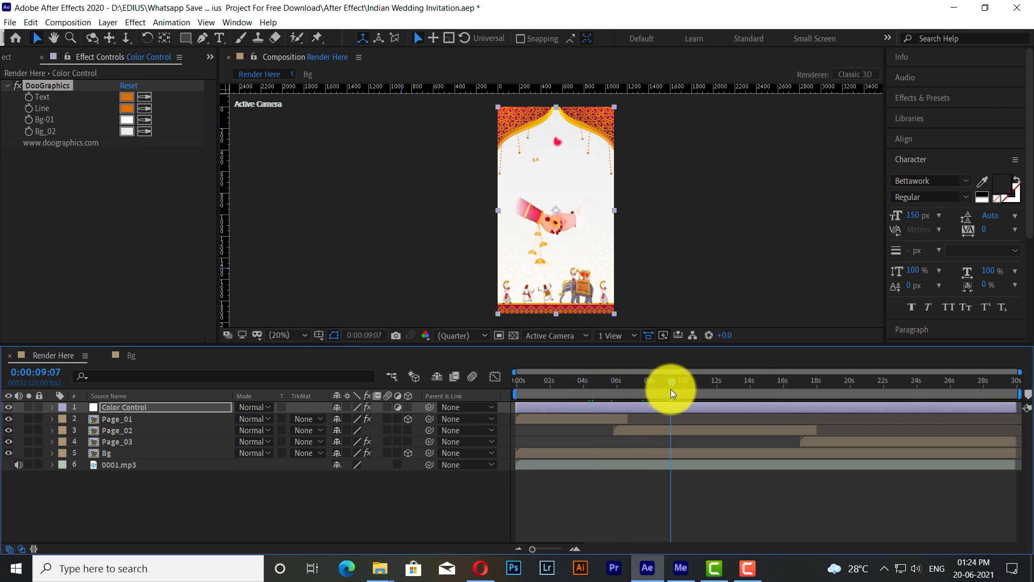
{"action": "left_click_drag", "start_coordinate": [673, 381], "coordinate": [726, 386]}
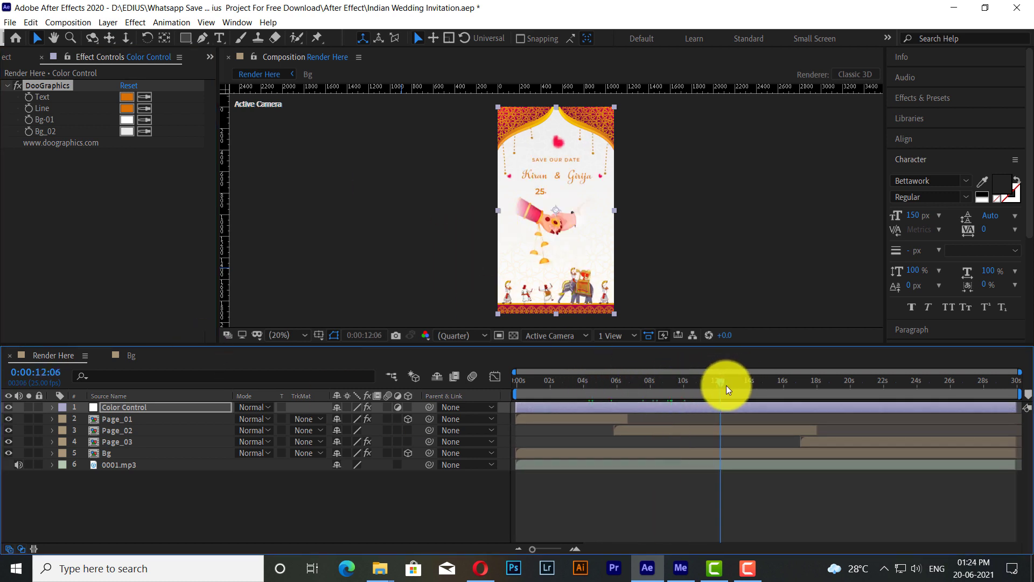
Open Textplace Holder_02 inside Page_02 and replace the name before the ampersand with the groom's new first name
{"action": "left_click", "coordinate": [686, 431]}
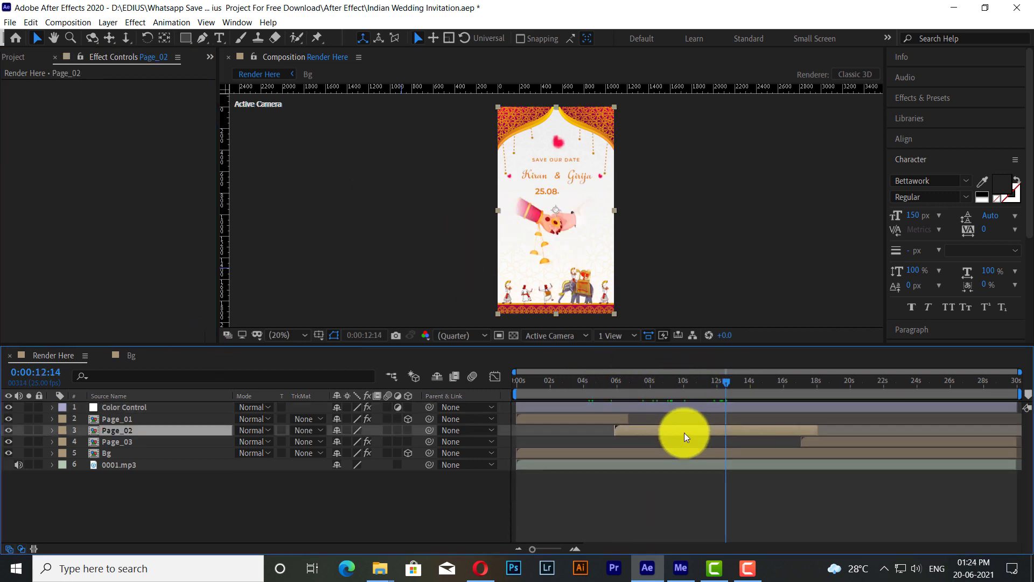
{"action": "double_click", "coordinate": [111, 430]}
{"action": "left_click", "coordinate": [112, 408]}
{"action": "double_click", "coordinate": [112, 407]}
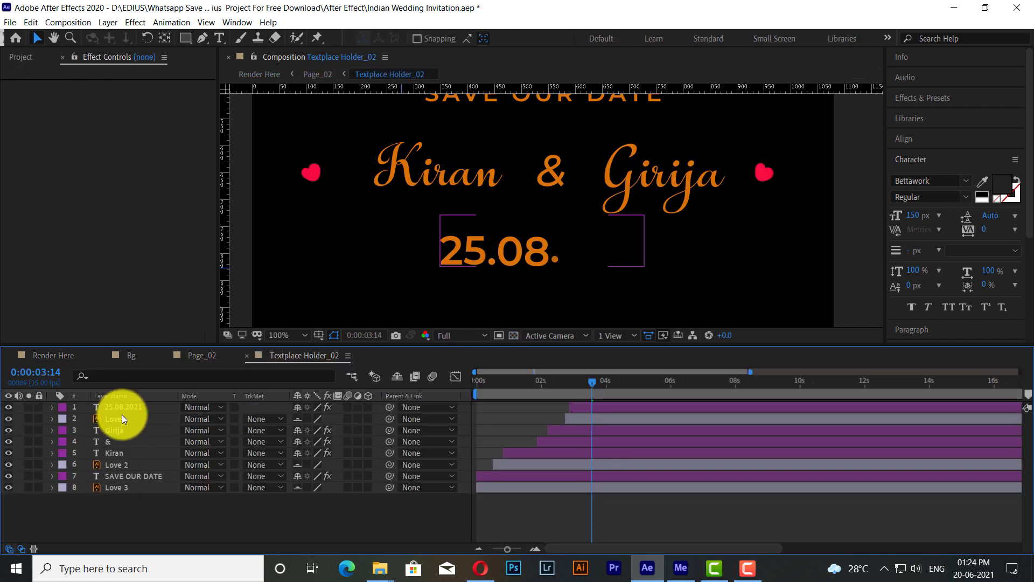
{"action": "left_click", "coordinate": [119, 452]}
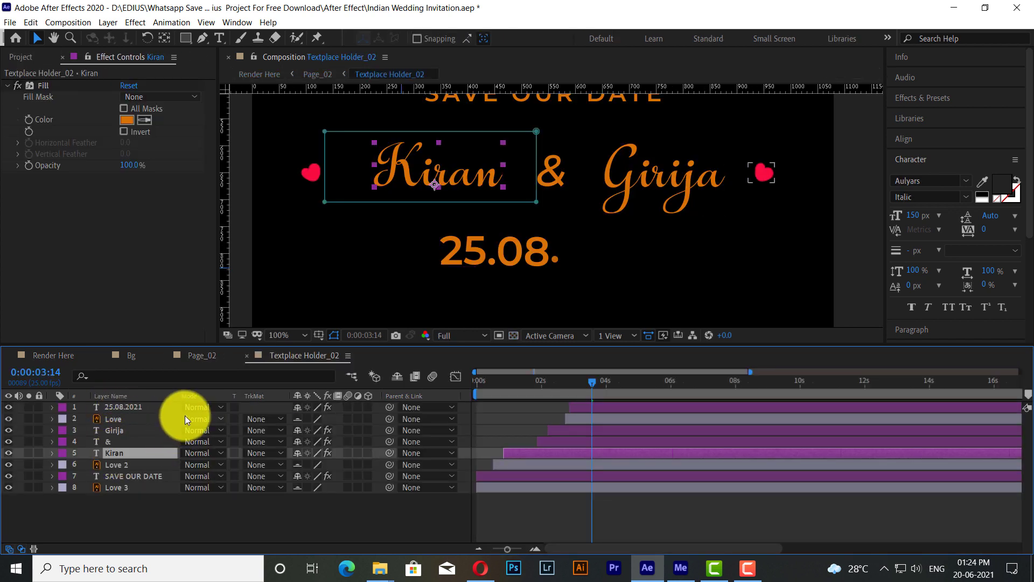
{"action": "double_click", "coordinate": [380, 166]}
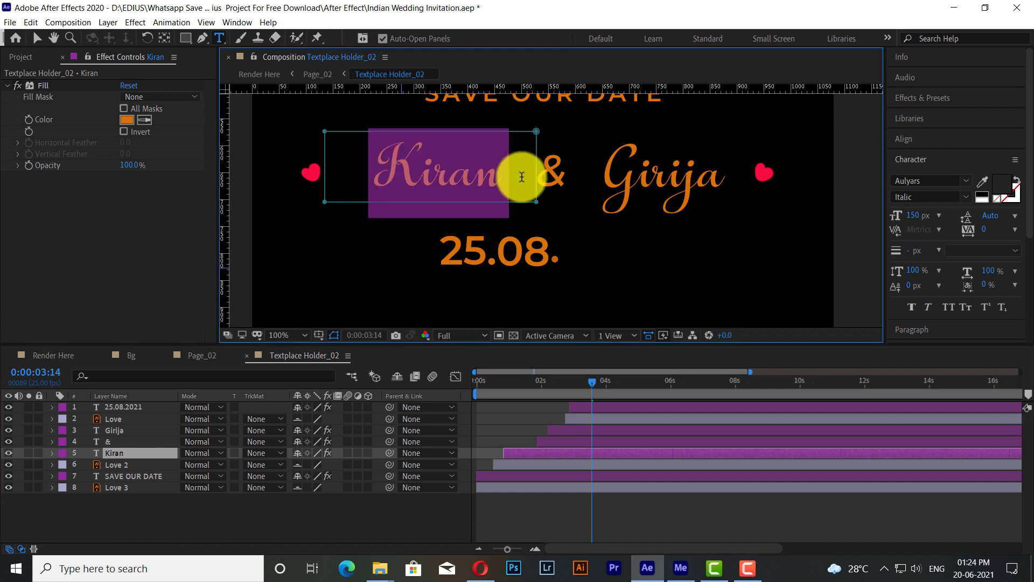
{"action": "key", "text": "BackSpace"}
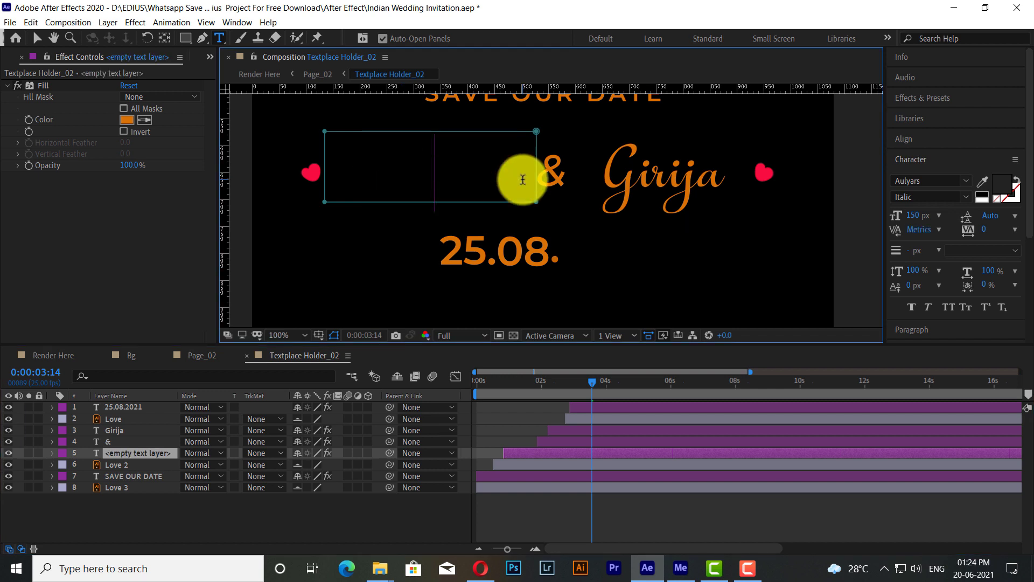
{"action": "type", "text": "Ravi"}
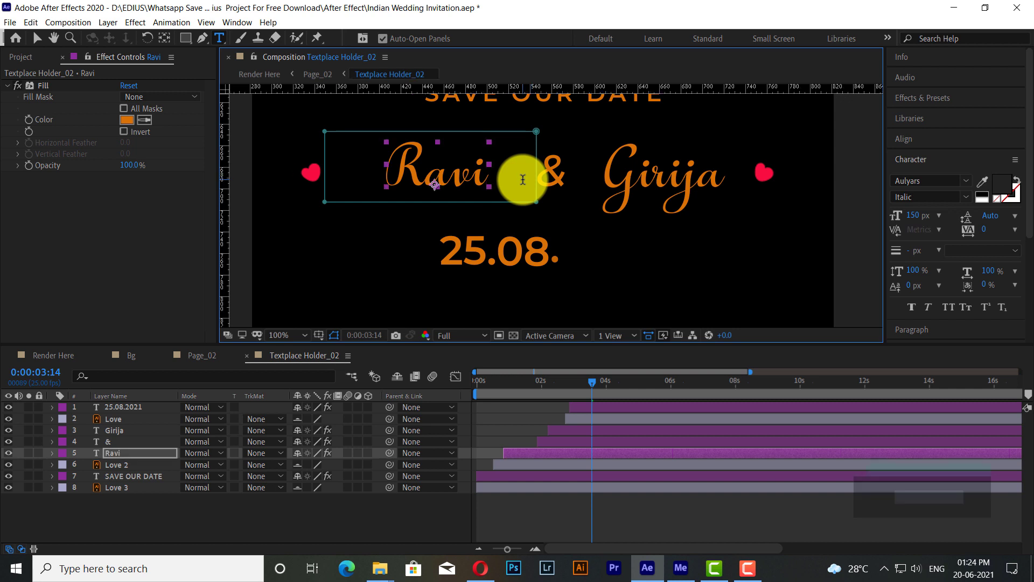
Replace the name after the ampersand in Textplace Holder_02 with the bride's new first name
{"action": "scroll", "coordinate": [544, 188], "scroll_direction": "up", "scroll_amount": 6}
{"action": "scroll", "coordinate": [560, 237], "scroll_direction": "down", "scroll_amount": 6}
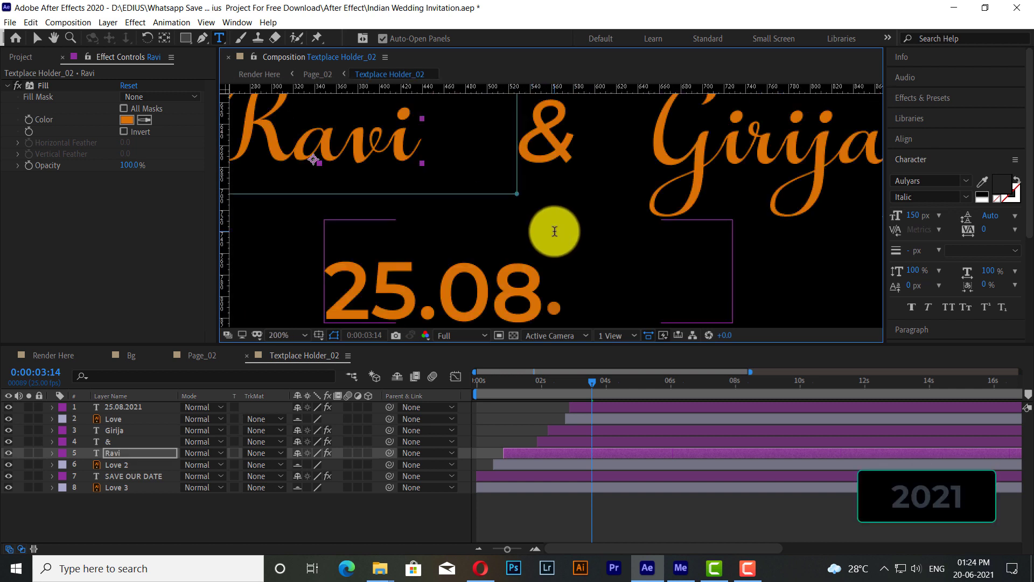
{"action": "left_click_drag", "start_coordinate": [606, 173], "coordinate": [729, 183]}
{"action": "key", "text": "BackSpace"}
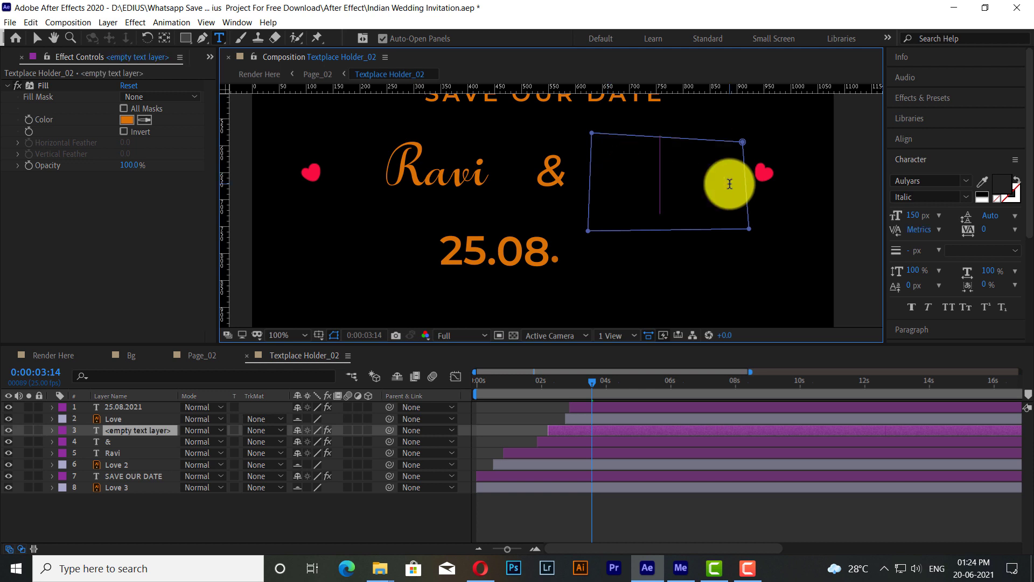
{"action": "type", "text": "Ramya"}
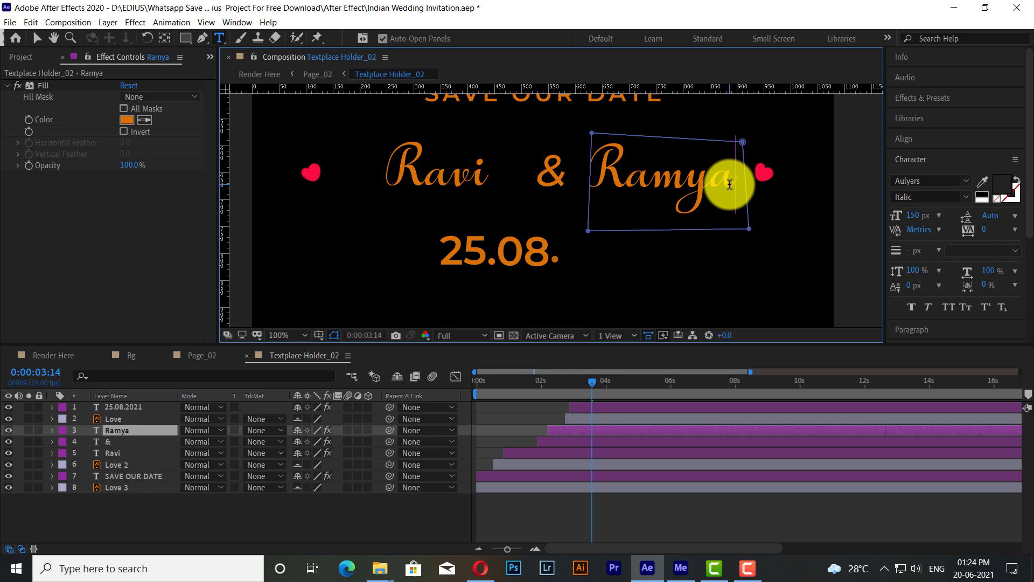
{"action": "key", "text": "Escape"}
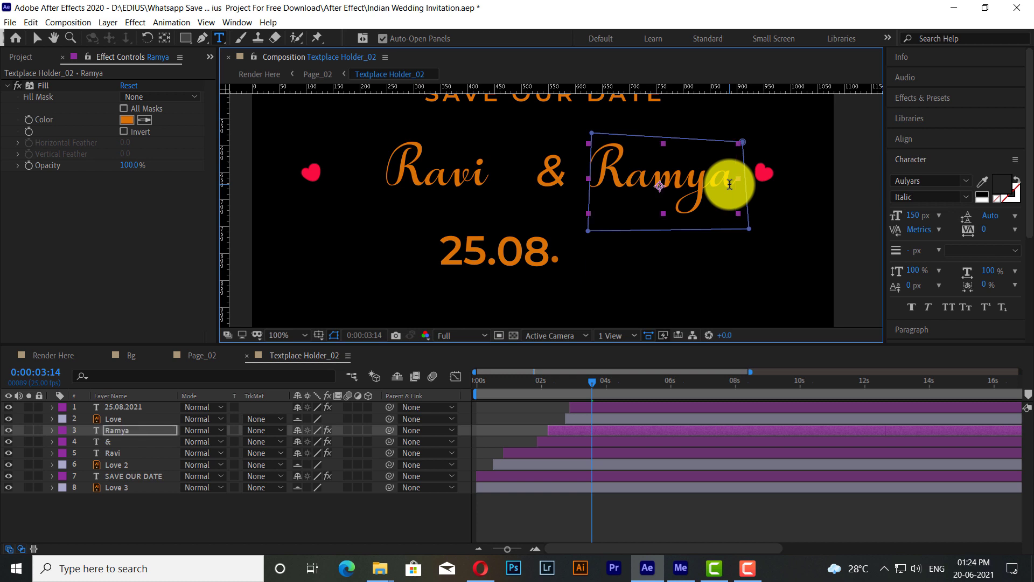
Open Textplace Holder_03 inside Page_03 and replace the name above the ampersand with the groom's new first name
{"action": "left_click", "coordinate": [51, 356]}
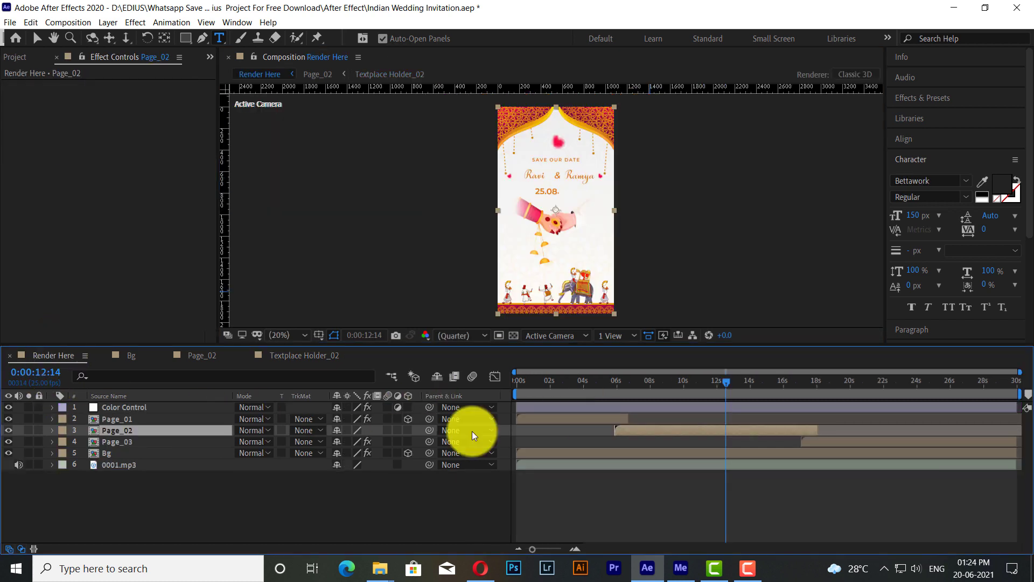
{"action": "left_click_drag", "start_coordinate": [729, 382], "coordinate": [907, 399]}
{"action": "left_click", "coordinate": [879, 441]}
{"action": "double_click", "coordinate": [141, 442]}
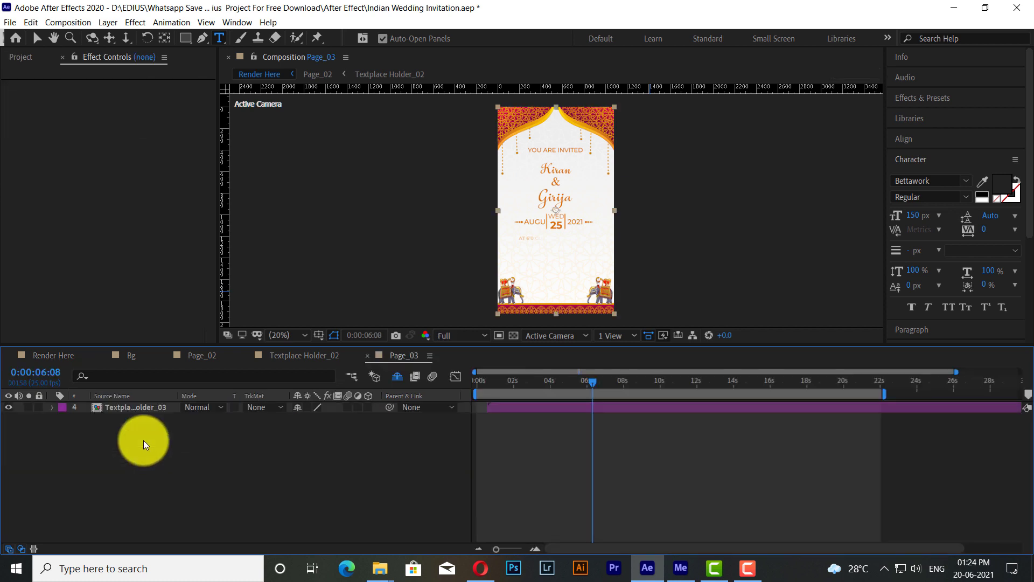
{"action": "double_click", "coordinate": [148, 406]}
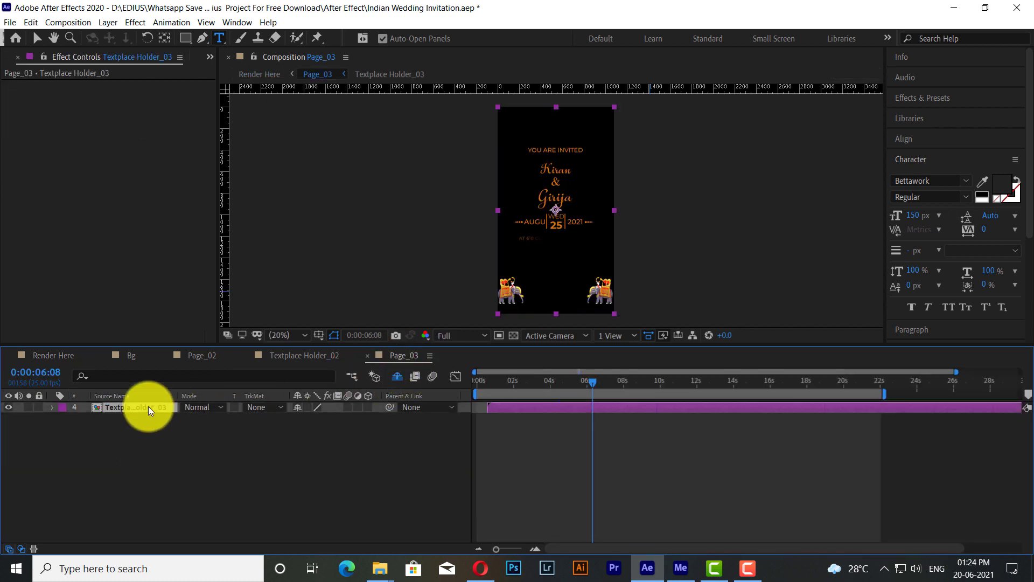
{"action": "left_click", "coordinate": [124, 465]}
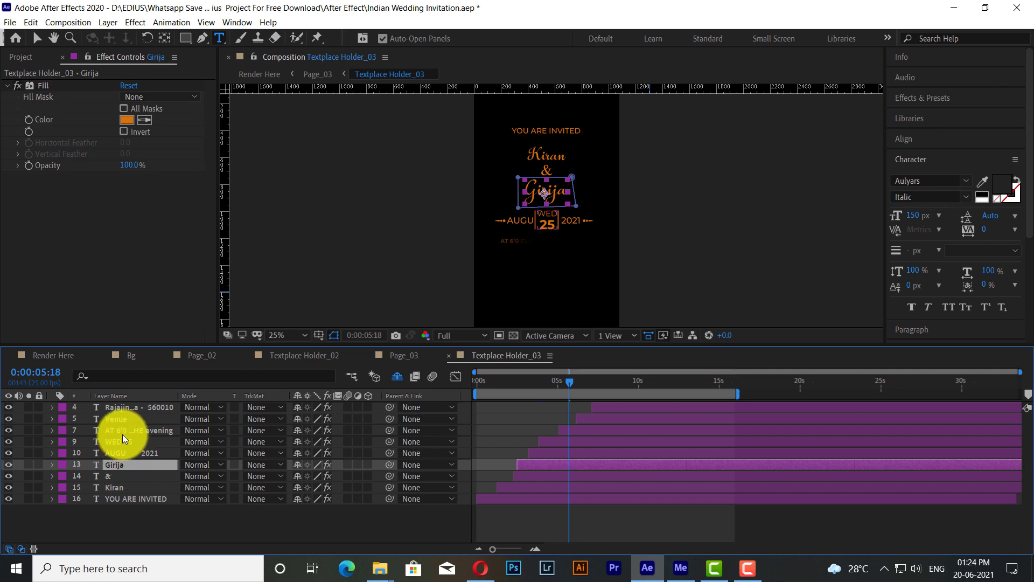
{"action": "left_click", "coordinate": [123, 486]}
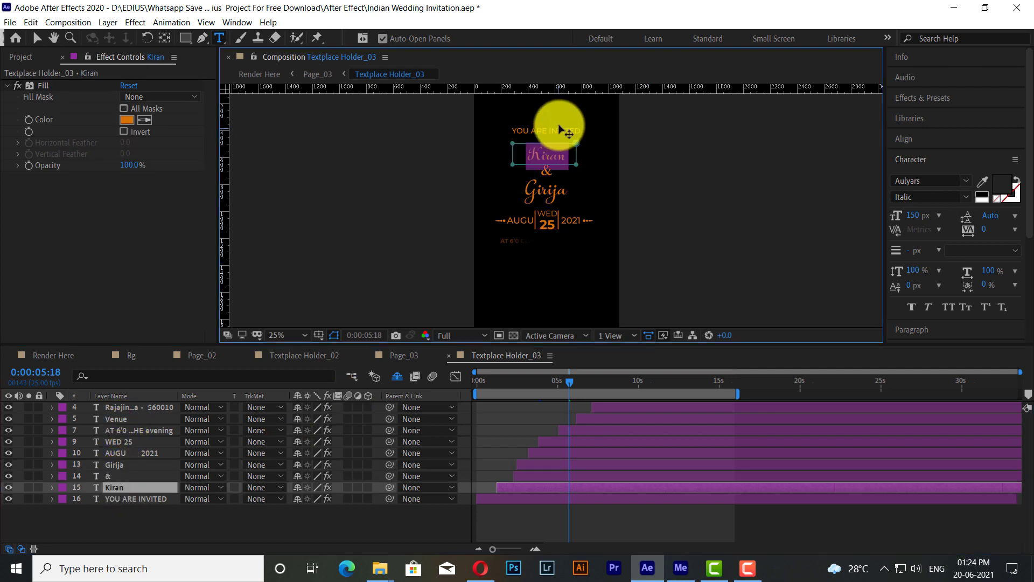
{"action": "double_click", "coordinate": [550, 153]}
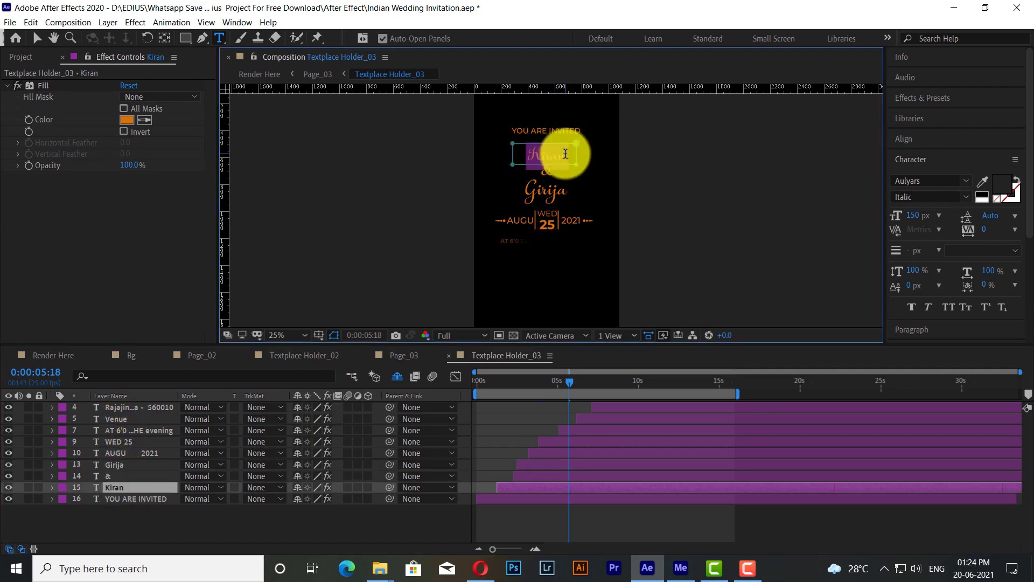
{"action": "type", "text": "Ravi"}
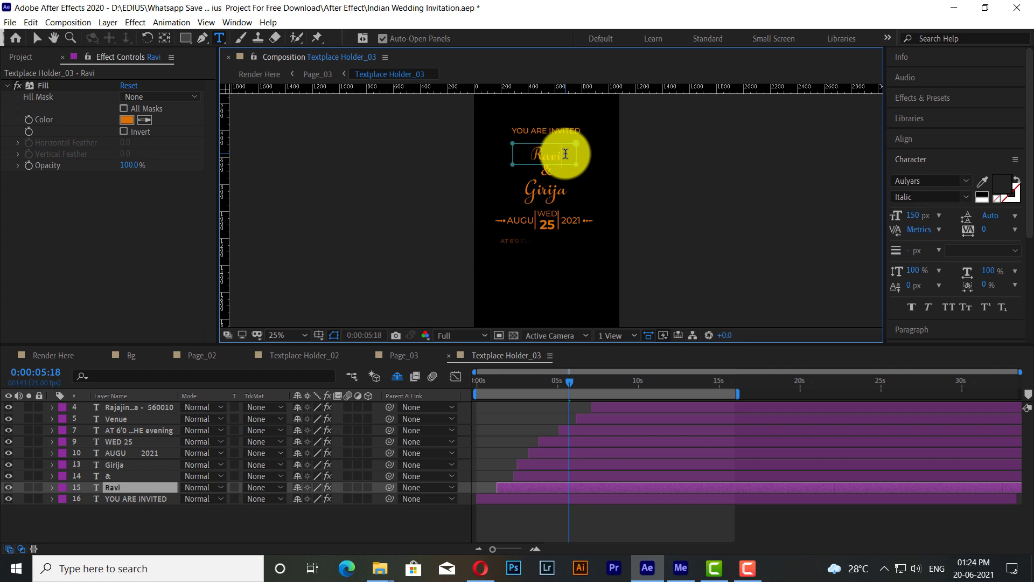
{"action": "double_click", "coordinate": [565, 154]}
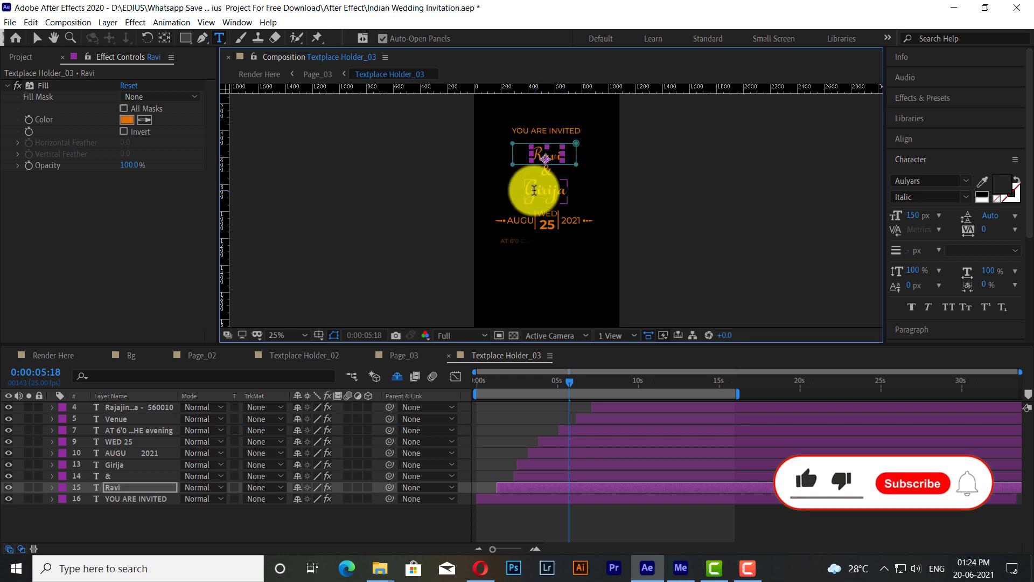
Replace the name below the ampersand in Textplace Holder_03 with the bride's new first name, starting with a capital letter
{"action": "left_click_drag", "start_coordinate": [526, 187], "coordinate": [576, 195]}
{"action": "key", "text": "BackSpace"}
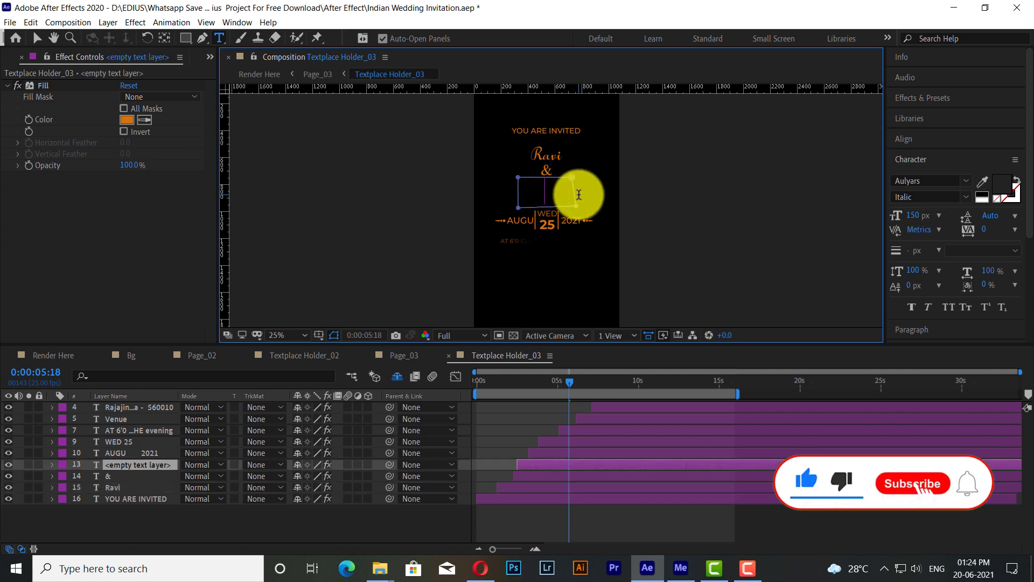
{"action": "type", "text": "ramya"}
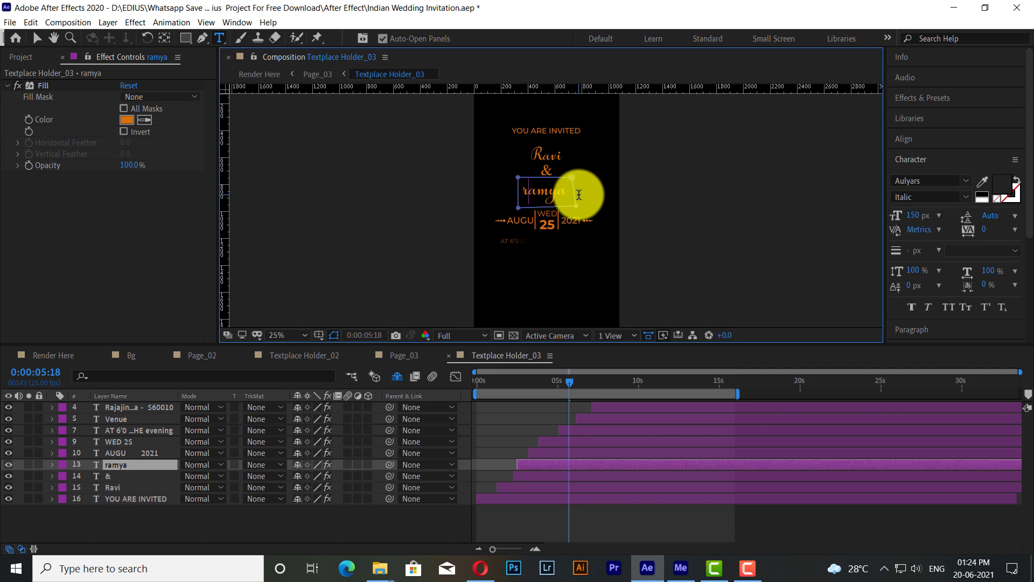
{"action": "type", "text": "R"}
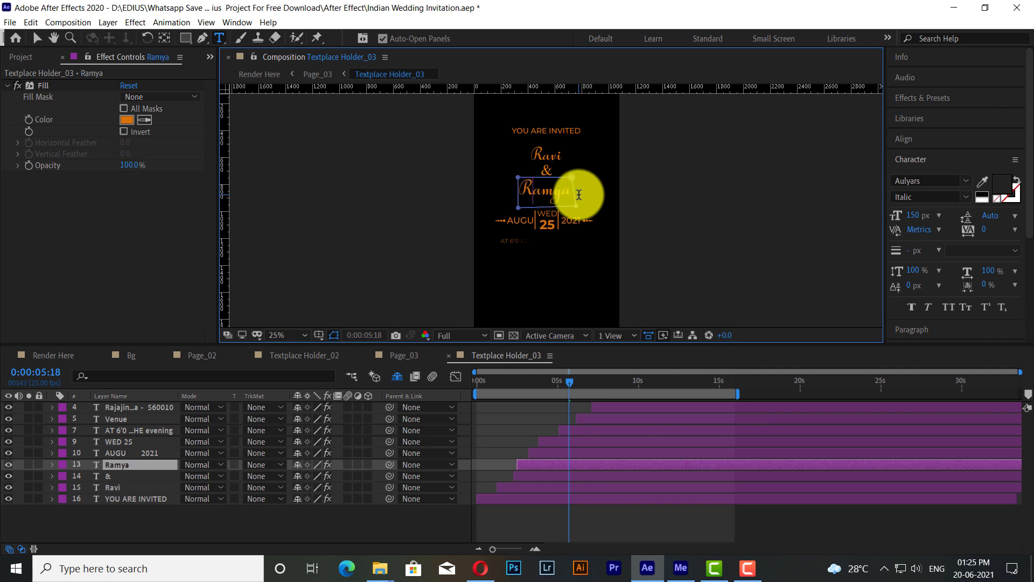
{"action": "key", "text": "KP_Enter"}
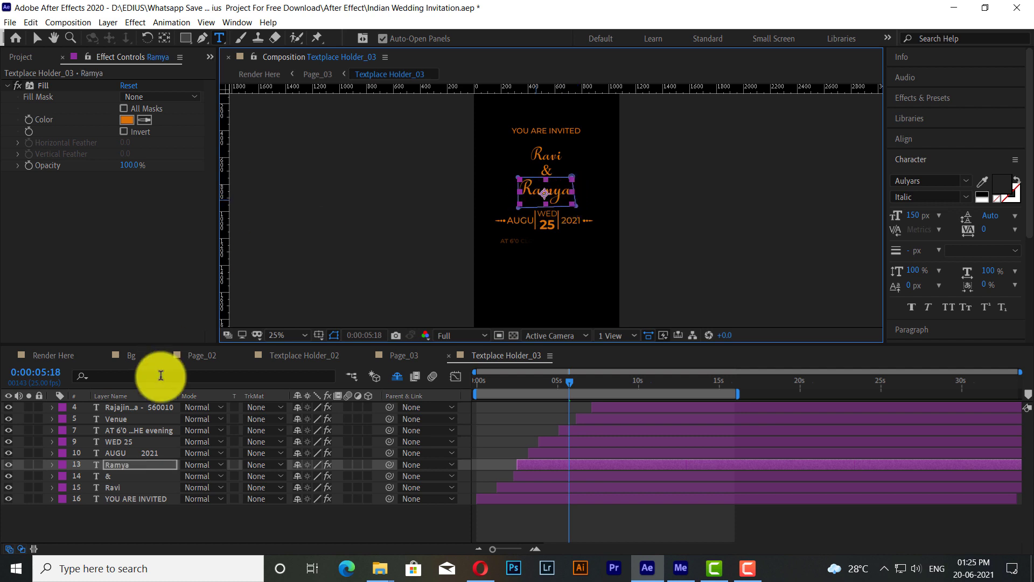
Close the Bg, Page and Textplace Holder compositions, leaving only Render Here open
{"action": "left_click", "coordinate": [166, 355]}
{"action": "left_click", "coordinate": [166, 354]}
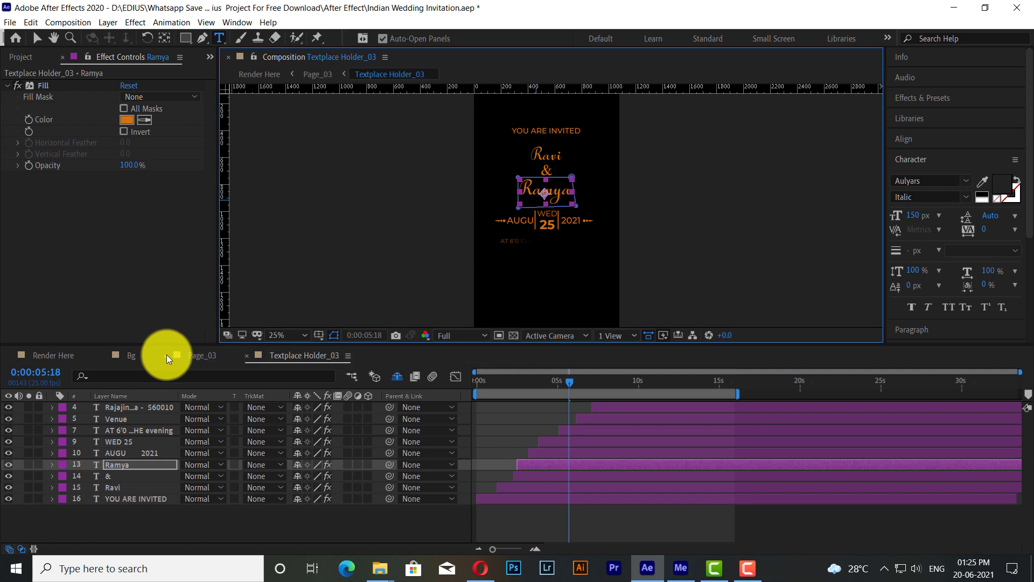
{"action": "left_click", "coordinate": [166, 355]}
{"action": "left_click", "coordinate": [166, 355]}
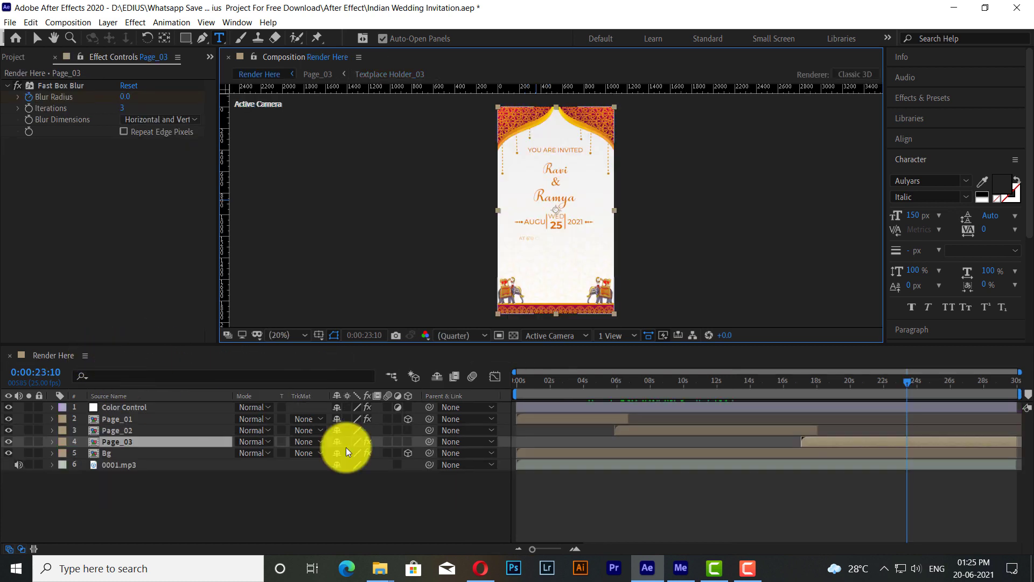
Play Render Here from about 19 seconds to review the final invitation page
{"action": "left_click_drag", "start_coordinate": [905, 380], "coordinate": [832, 407]}
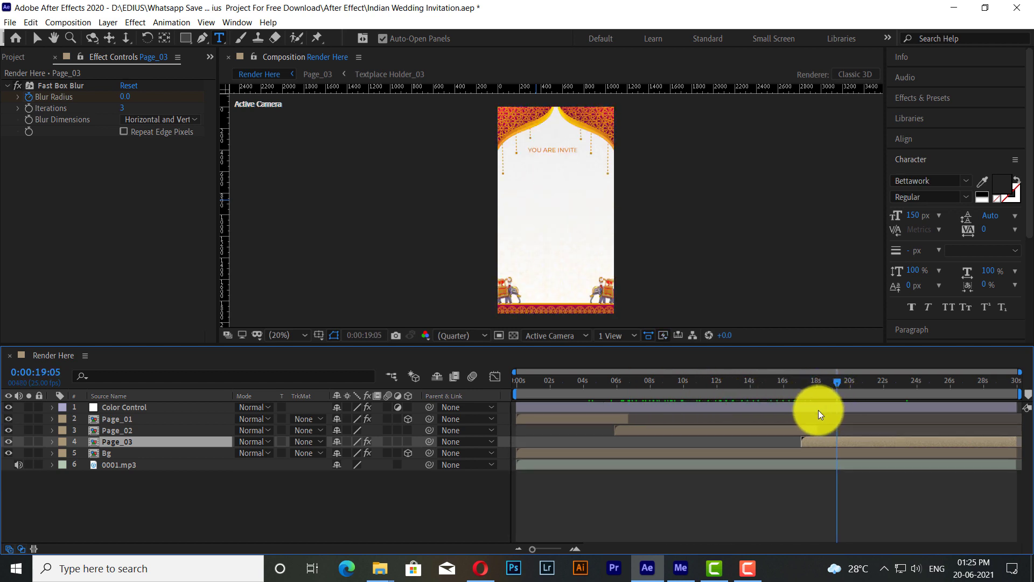
{"action": "key", "text": "space"}
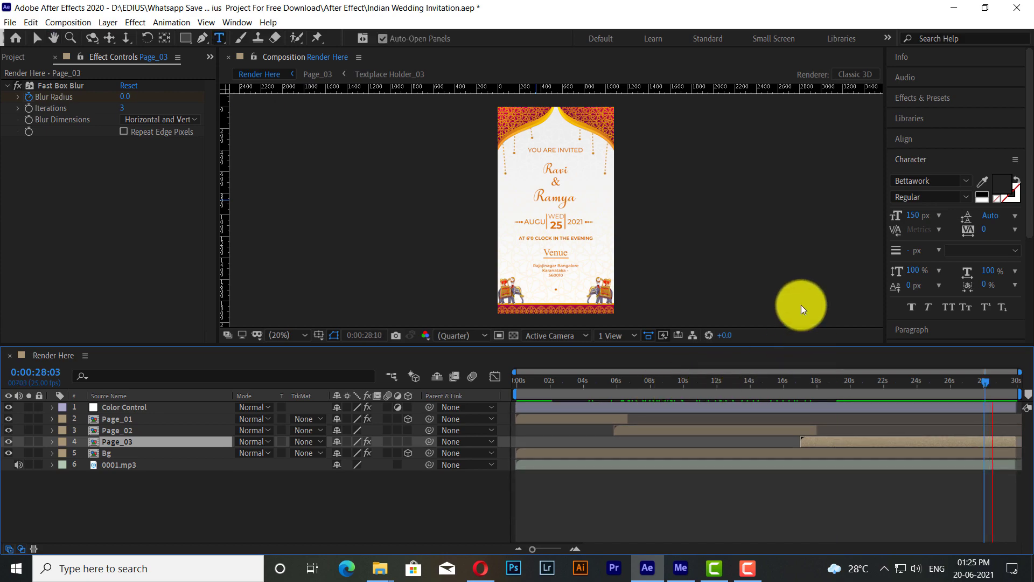
{"action": "key", "text": "space"}
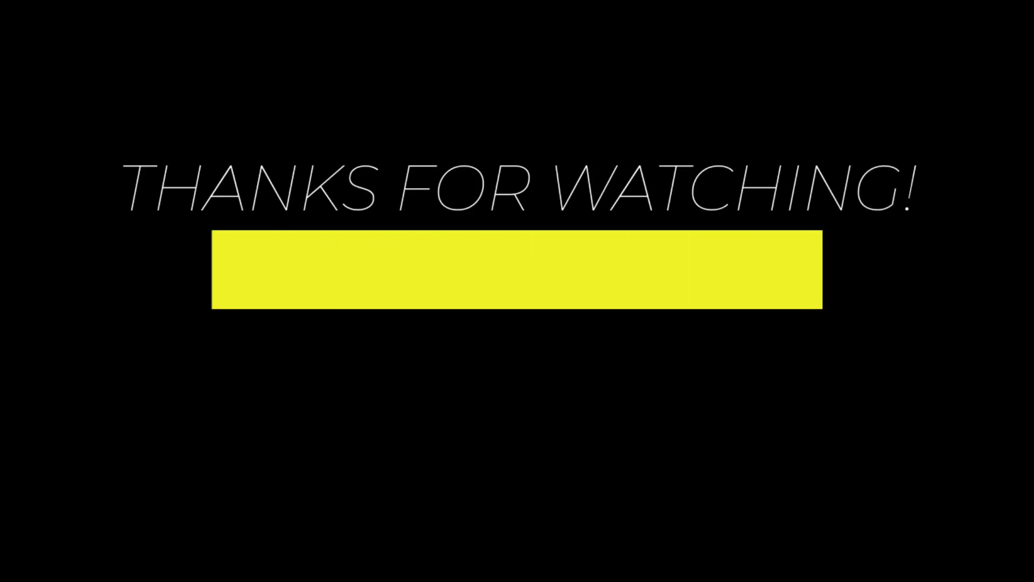